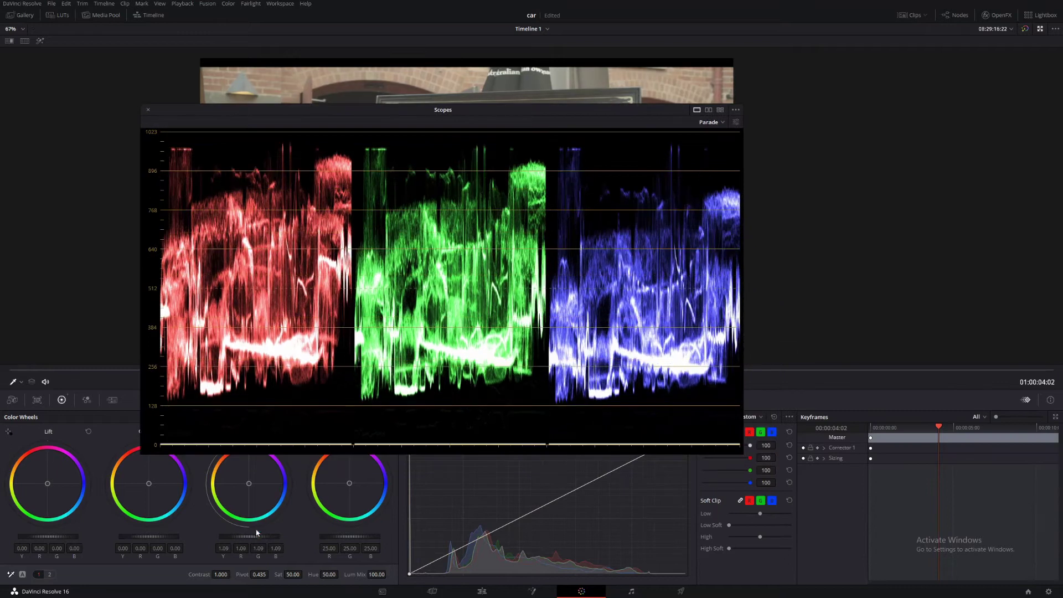
- Raise the gain to about 1.09 with a blue bias, nudge the gamma away from red, lower the lift, and close the scopes
drag(249, 487, 250, 484)
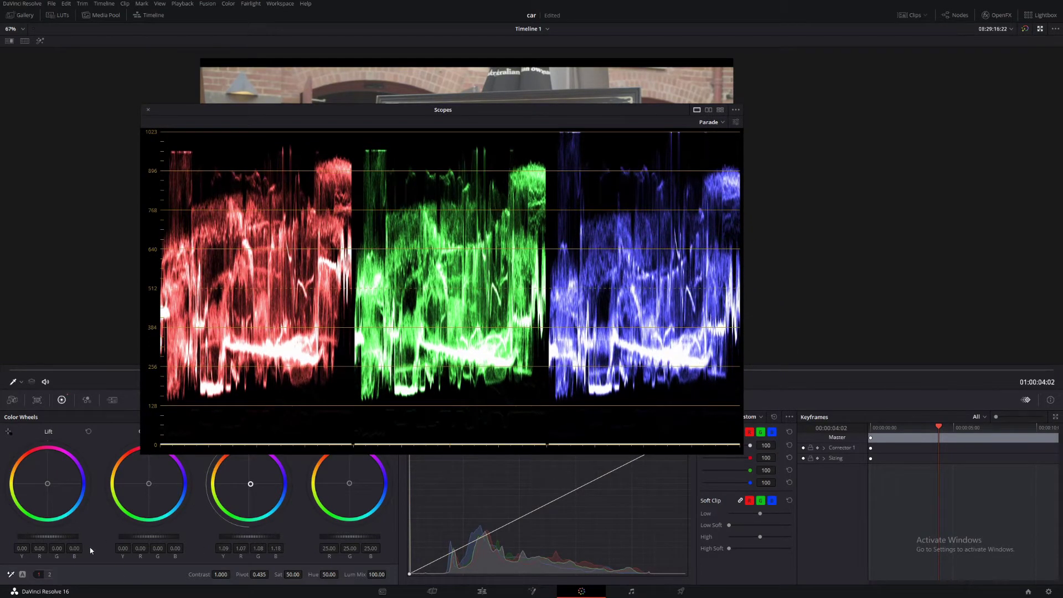
drag(148, 487, 150, 487)
drag(54, 544, 54, 542)
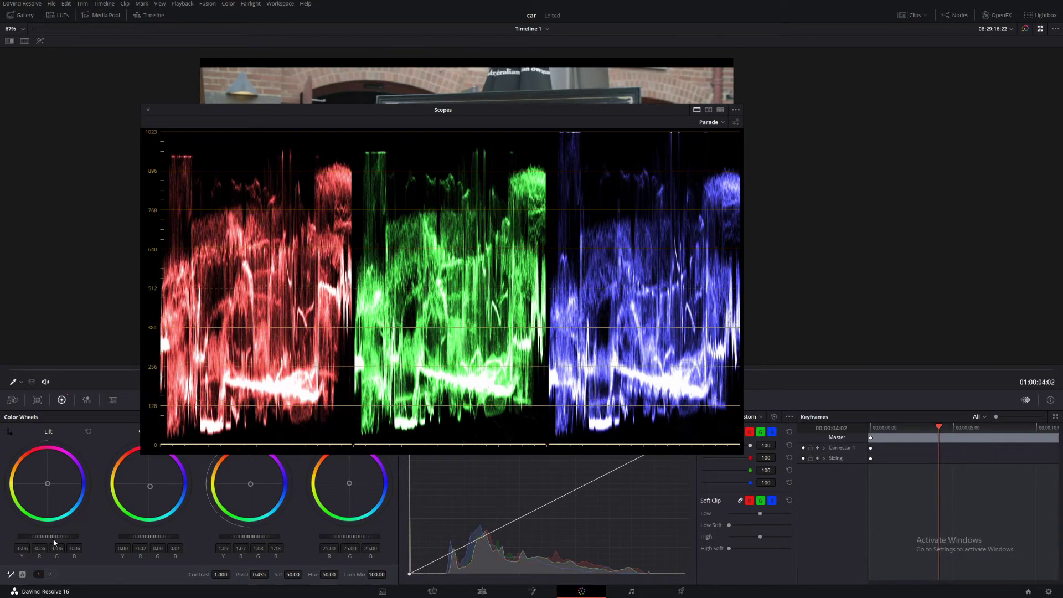
click(148, 110)
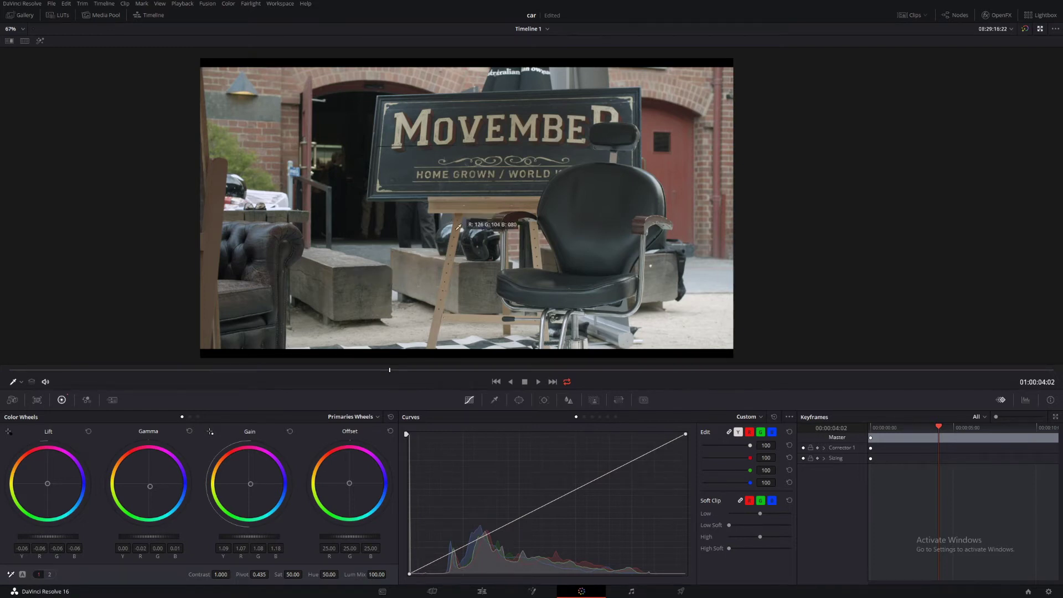
- Shape a gentle S-curve with lowered shadows and raised highlights, and set the saturation to 57.40
scroll(458, 231, down, 1)
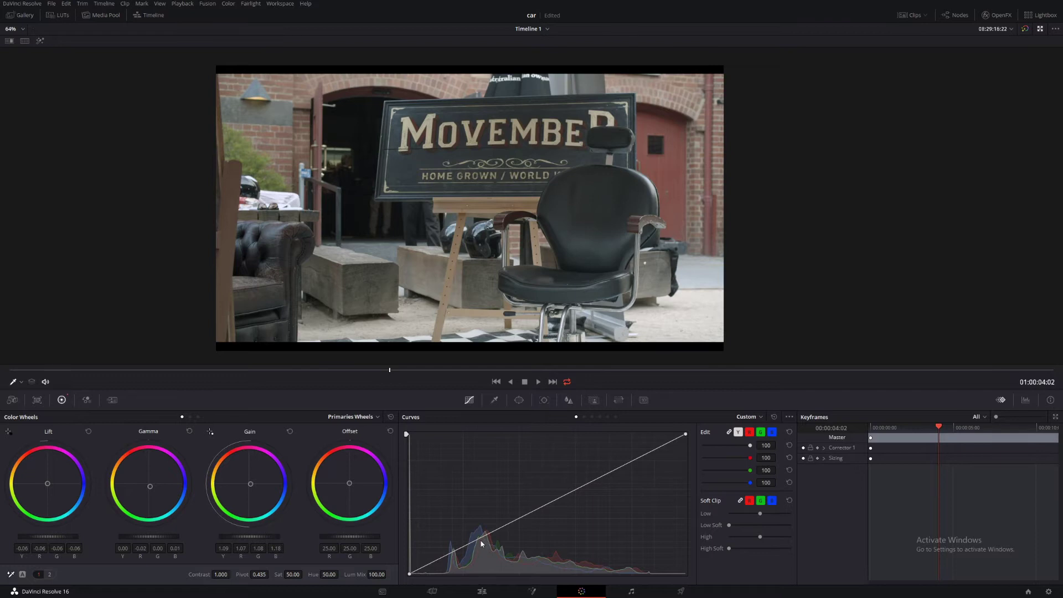
drag(475, 540, 486, 548)
click(603, 478)
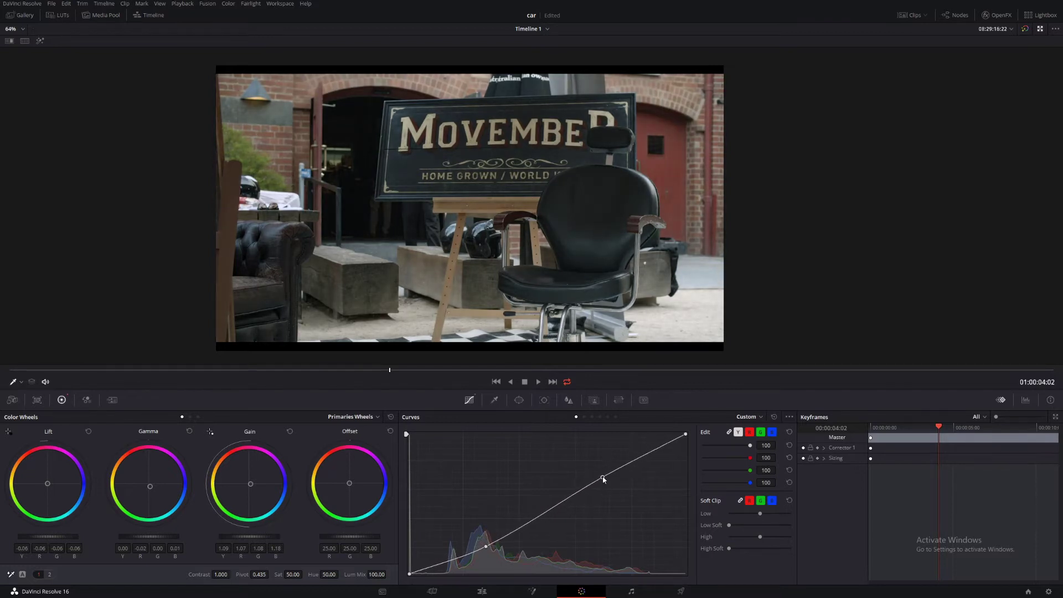
drag(604, 480, 603, 470)
drag(488, 550, 479, 553)
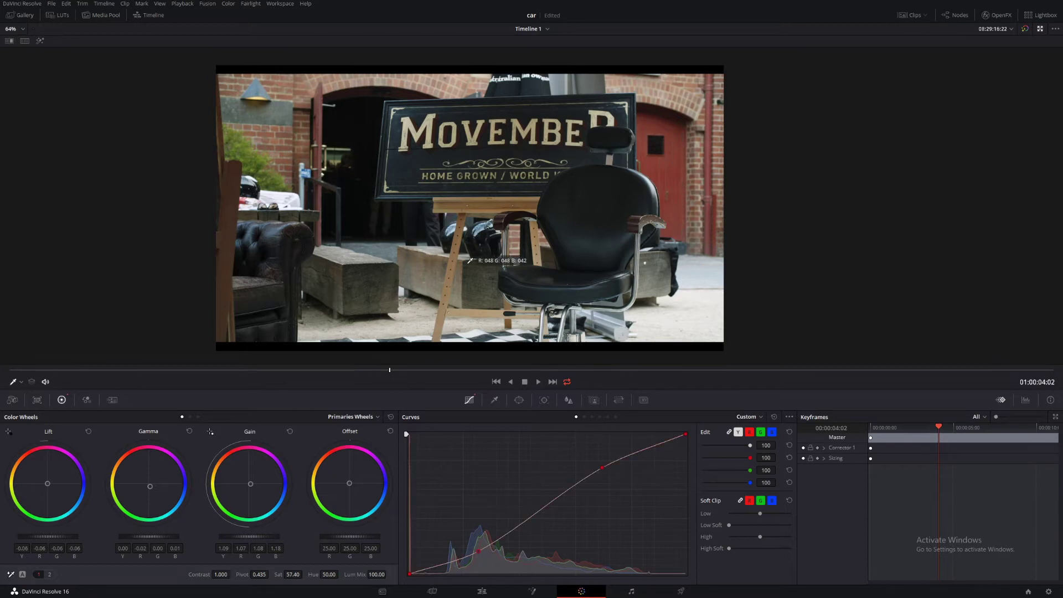
- Check the grade full screen and add a serial node after the first corrector
key(ctrl+f)
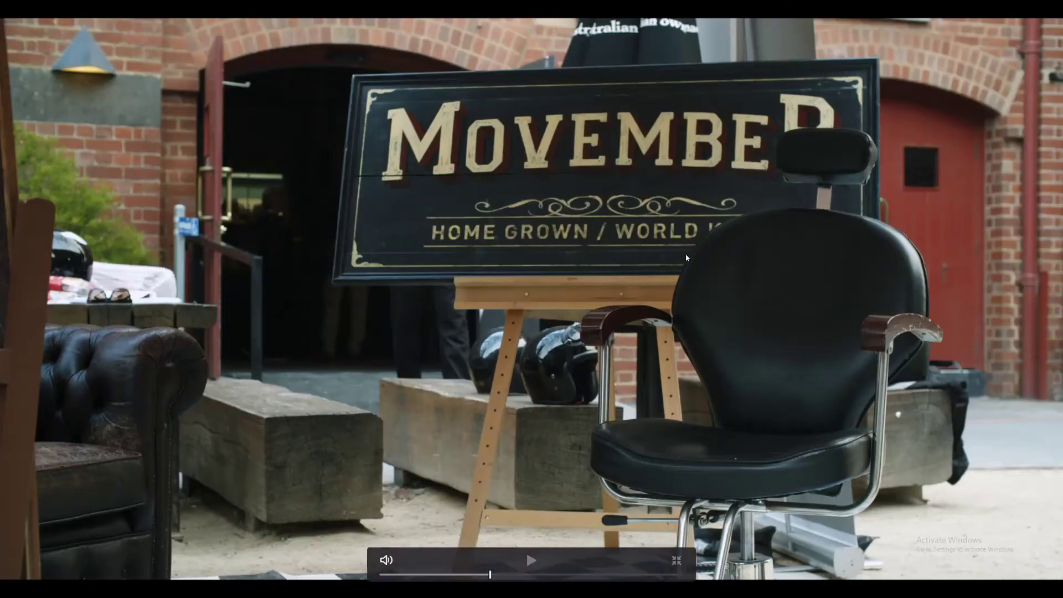
key(Escape)
key(alt+f)
key(alt+s)
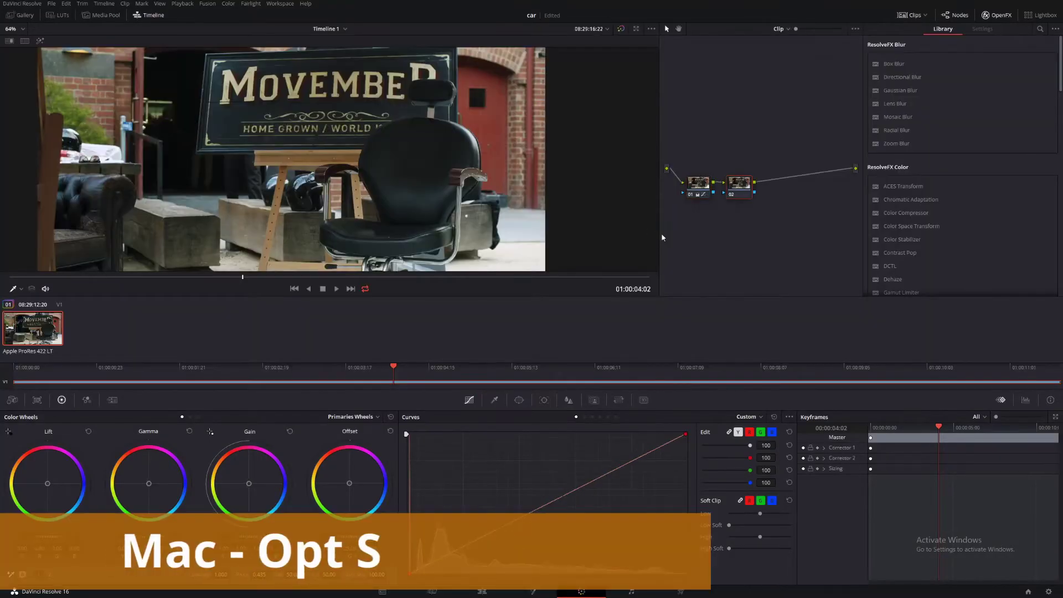
key(alt+f)
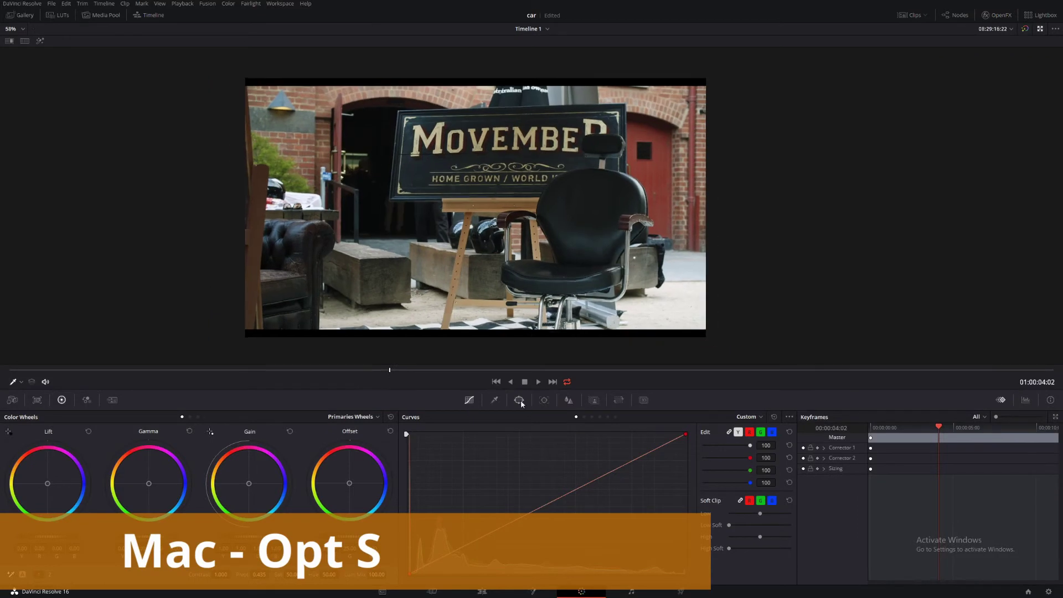
- Add a large circular window around the sign and chair with softness 35 and invert it for a vignette
click(520, 399)
click(418, 477)
drag(555, 261, 653, 344)
drag(663, 207, 854, 218)
drag(646, 334, 659, 348)
drag(594, 299, 599, 297)
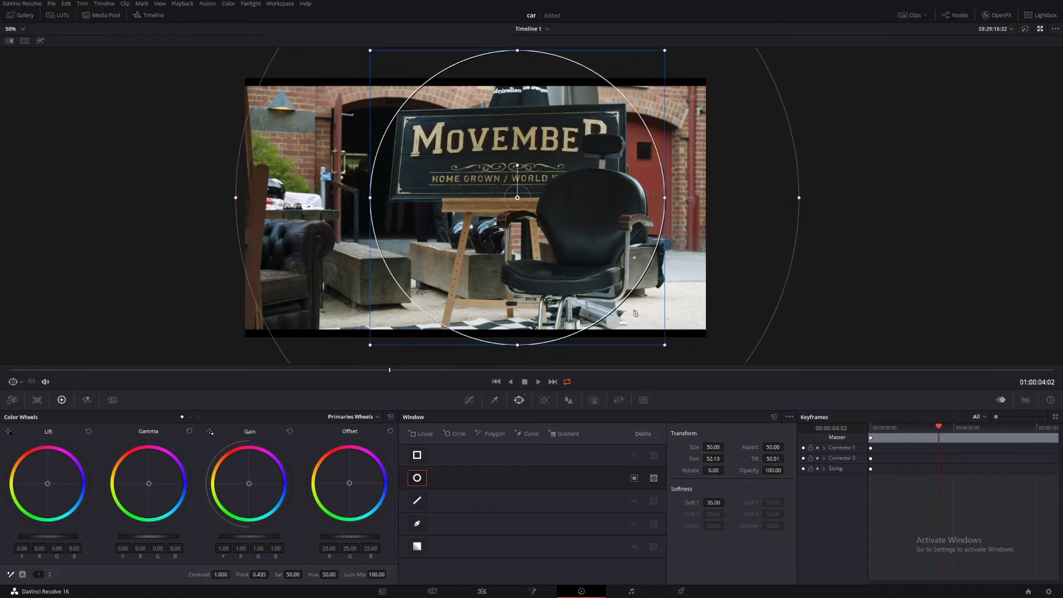
click(634, 479)
- With the curve channels linked, pull the shadows, midtones and highlights down to darken the area outside the circle
click(469, 400)
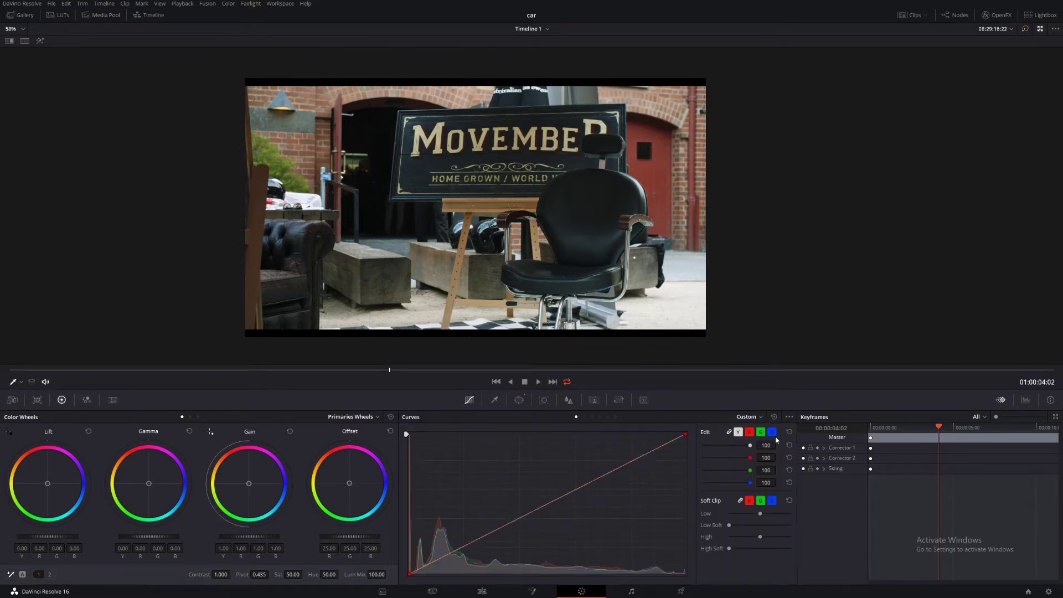
click(728, 432)
drag(474, 542, 490, 546)
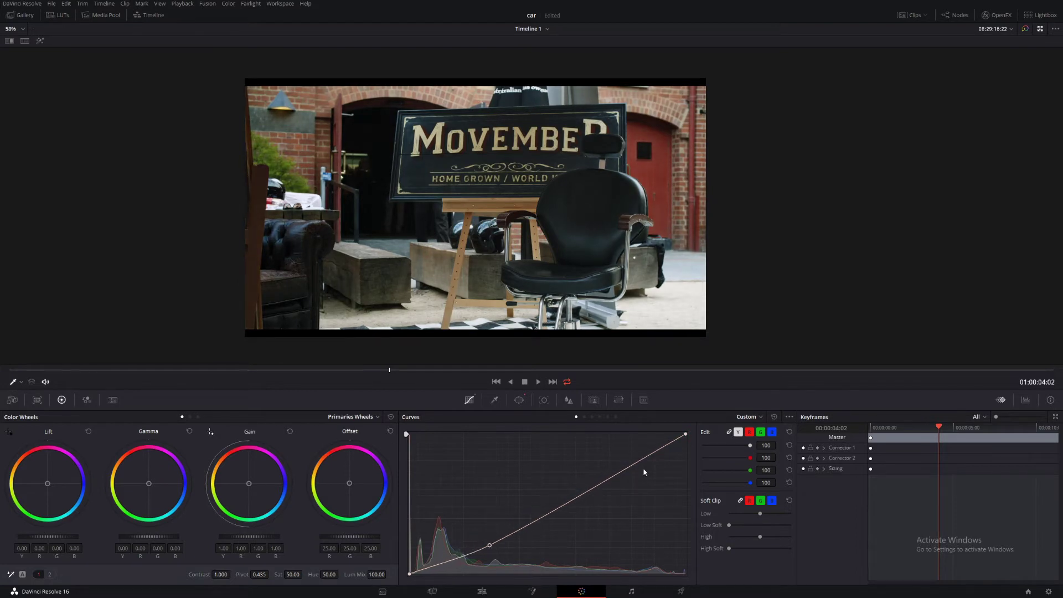
drag(623, 474, 630, 481)
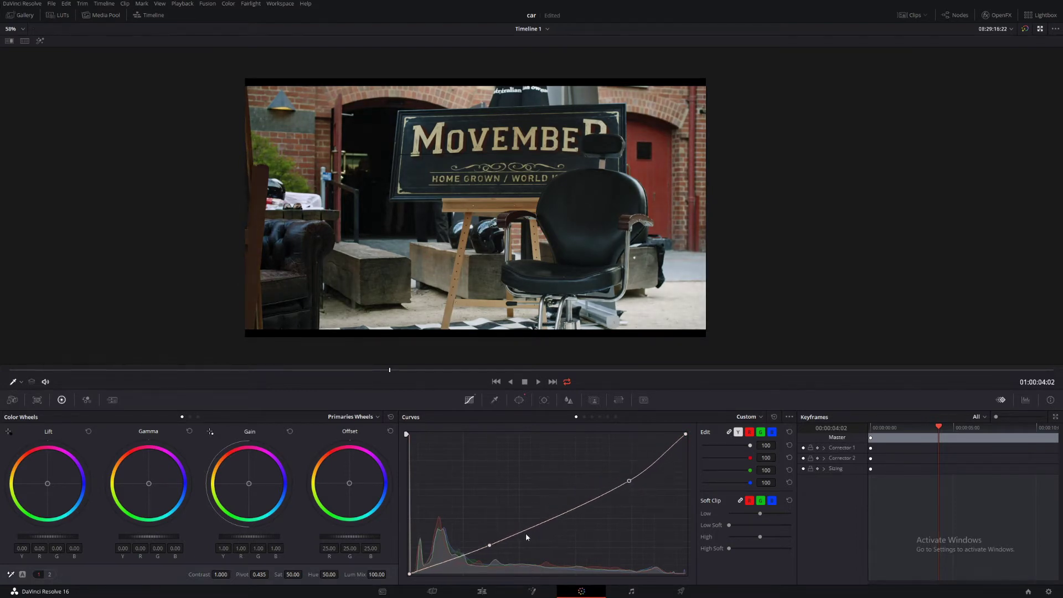
drag(494, 548, 492, 552)
drag(554, 522, 567, 528)
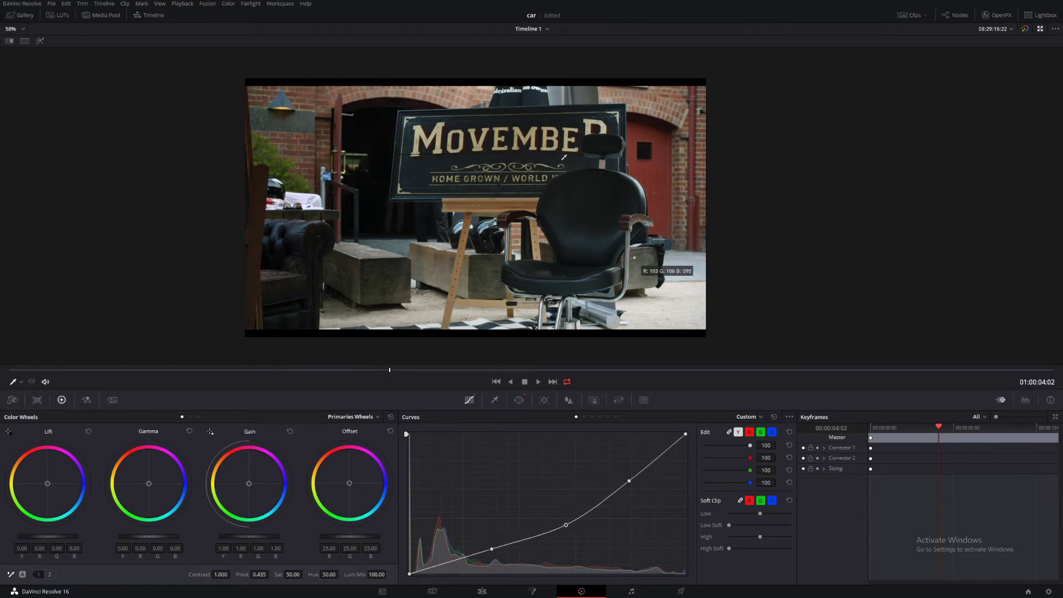
- Fine-tune the vignette node's saturation and cool its temperature to -250
drag(292, 575, 286, 575)
click(50, 574)
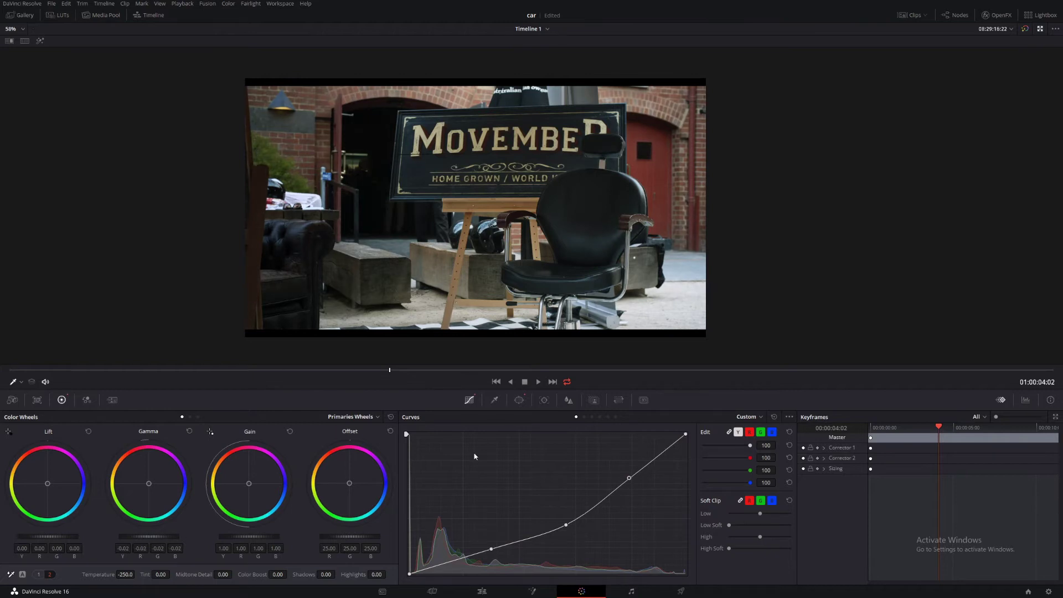
- Adjust the vignette's channel curves separately: raise blue in the shadows, lower red in the shadows, and lift green in the highlights and midtones
click(773, 432)
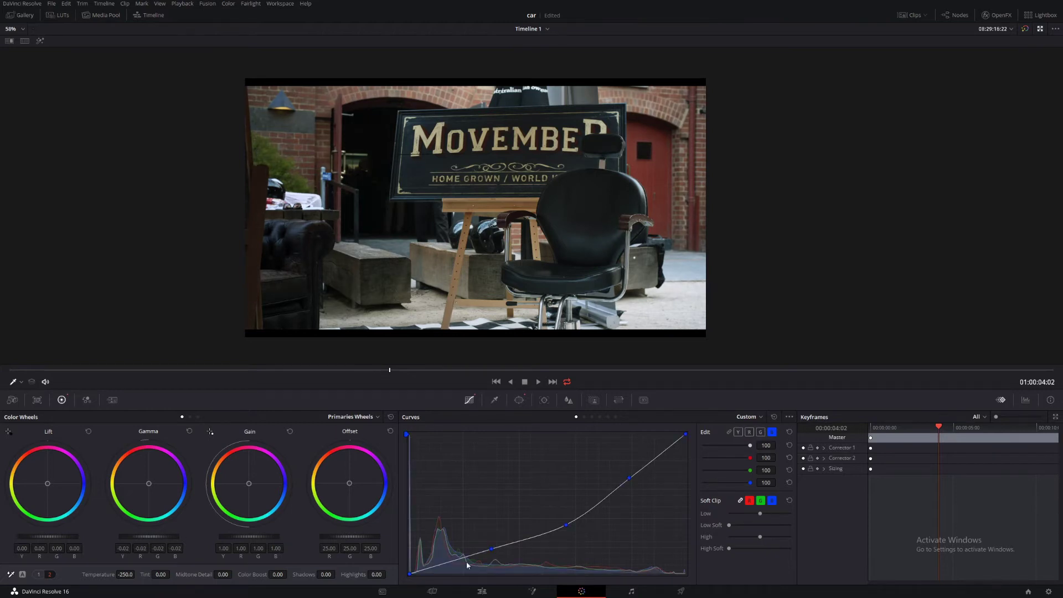
drag(491, 548, 480, 549)
click(750, 432)
drag(492, 552, 487, 555)
click(761, 433)
drag(631, 485, 626, 477)
click(591, 503)
drag(587, 511, 579, 517)
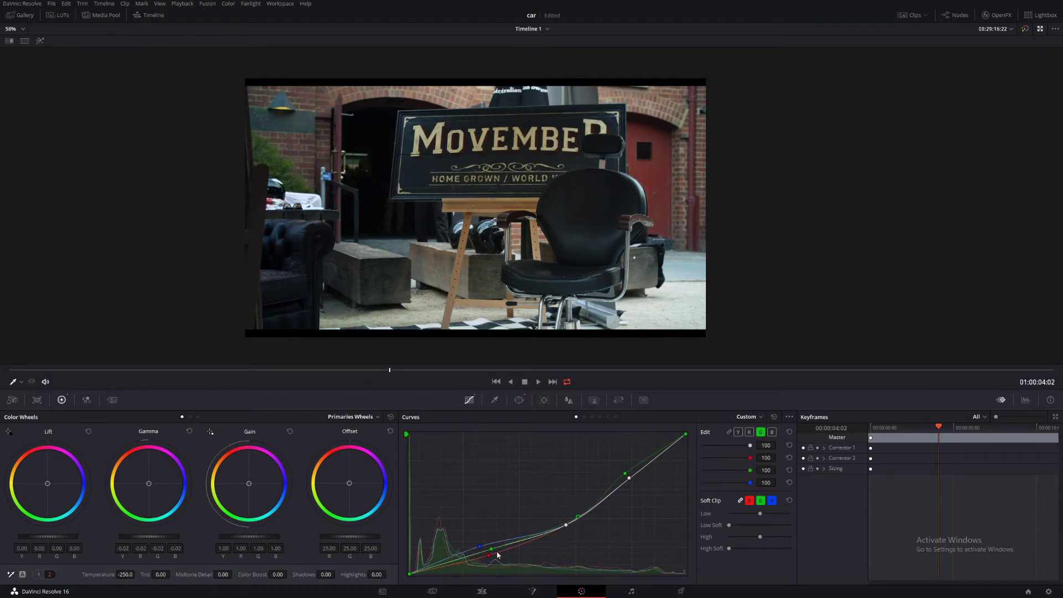
drag(487, 556, 487, 564)
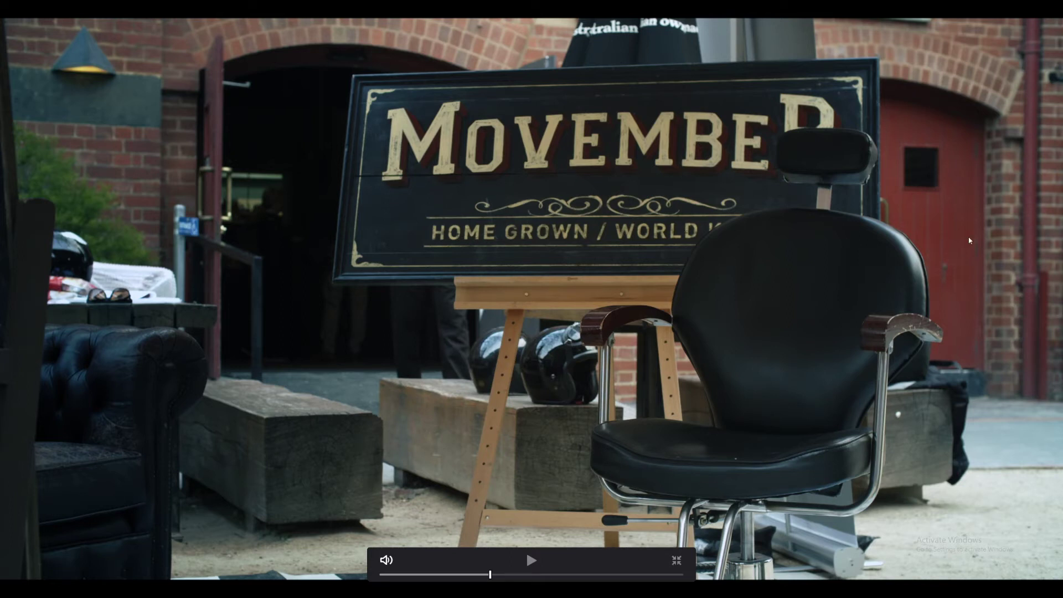
- Leave the full-screen preview and add an outside node after the vignette node
key(Escape)
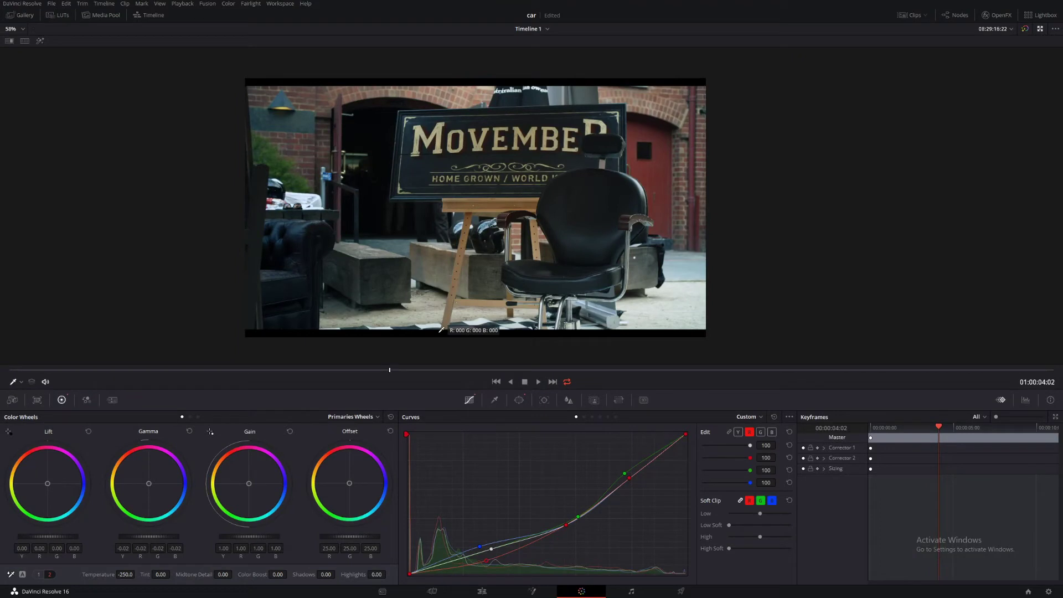
key(alt+f)
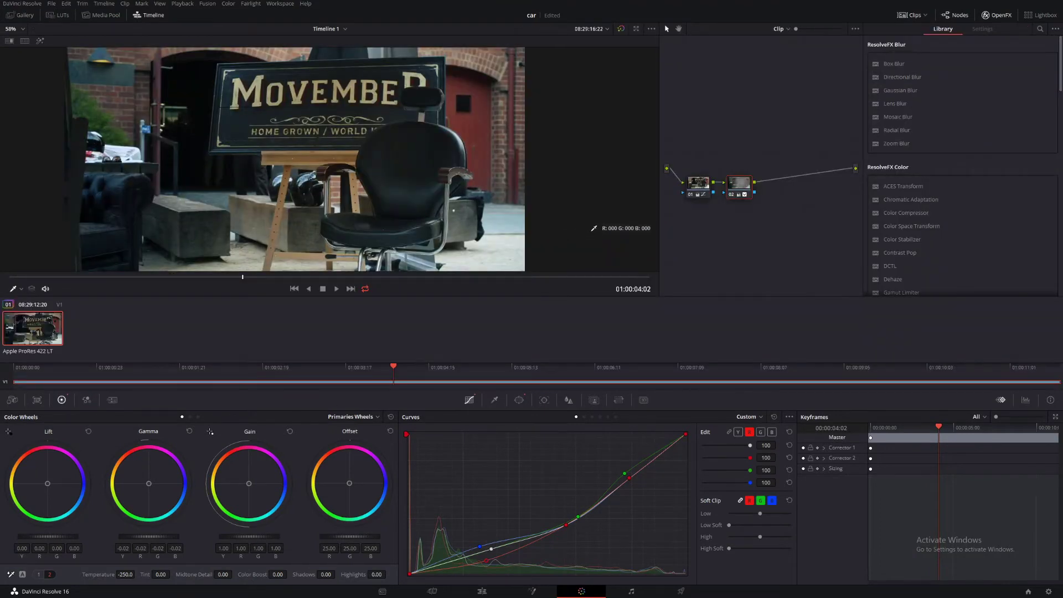
key(alt+o)
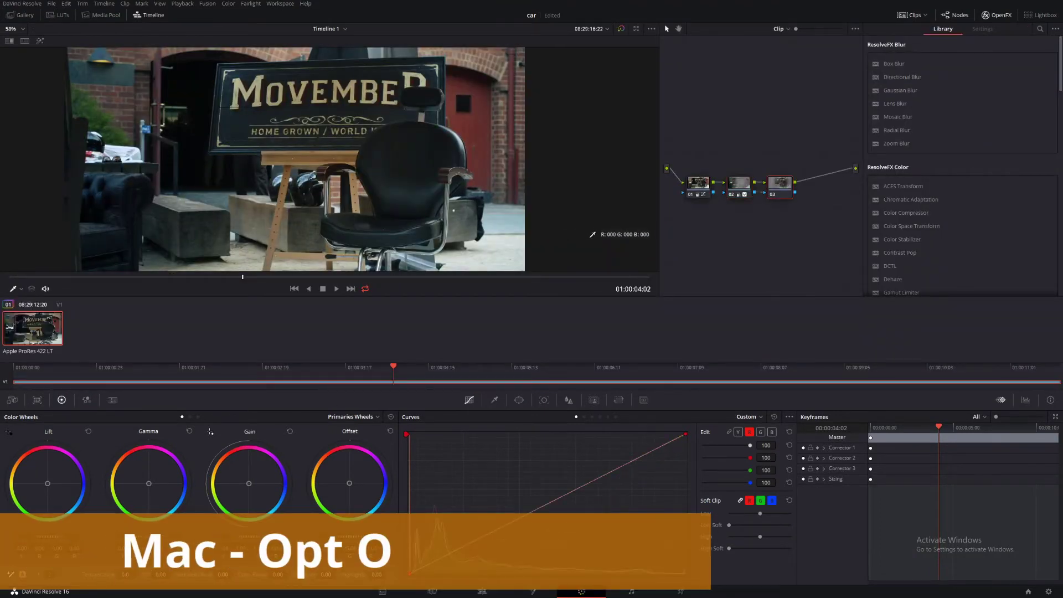
key(alt+f)
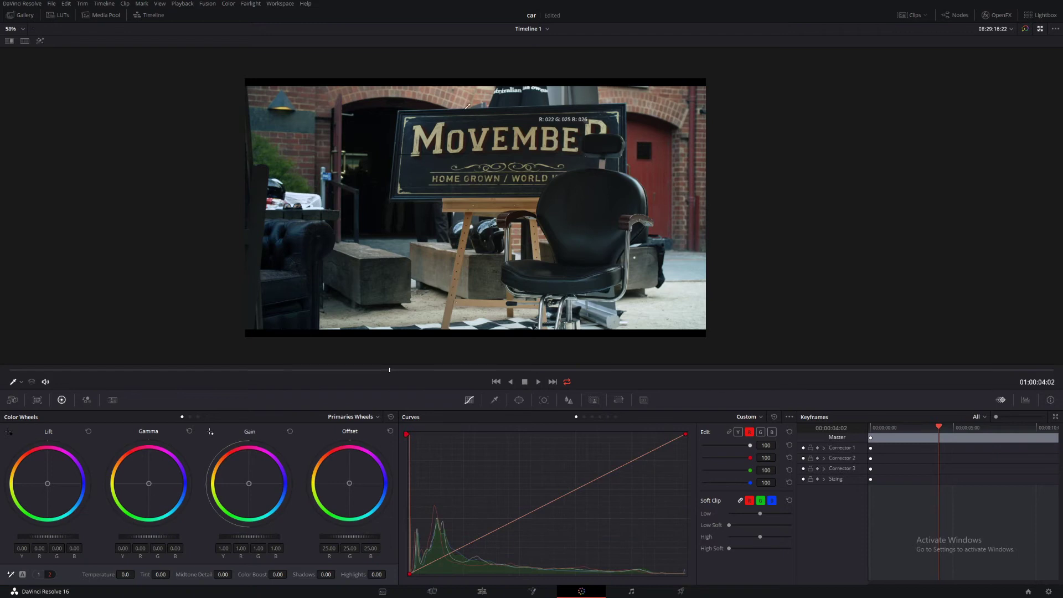
- Link the outside node's curve channels, build a contrast curve with held-down shadows and lifted midtones and highlights, and check it full screen
click(729, 432)
scroll(530, 206, up, 1)
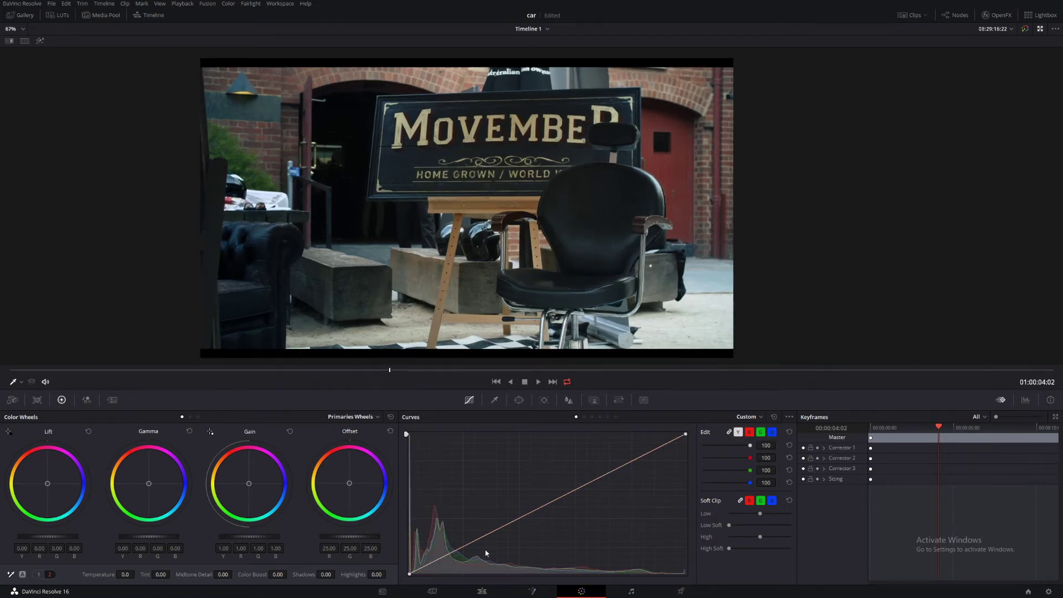
drag(477, 544, 485, 552)
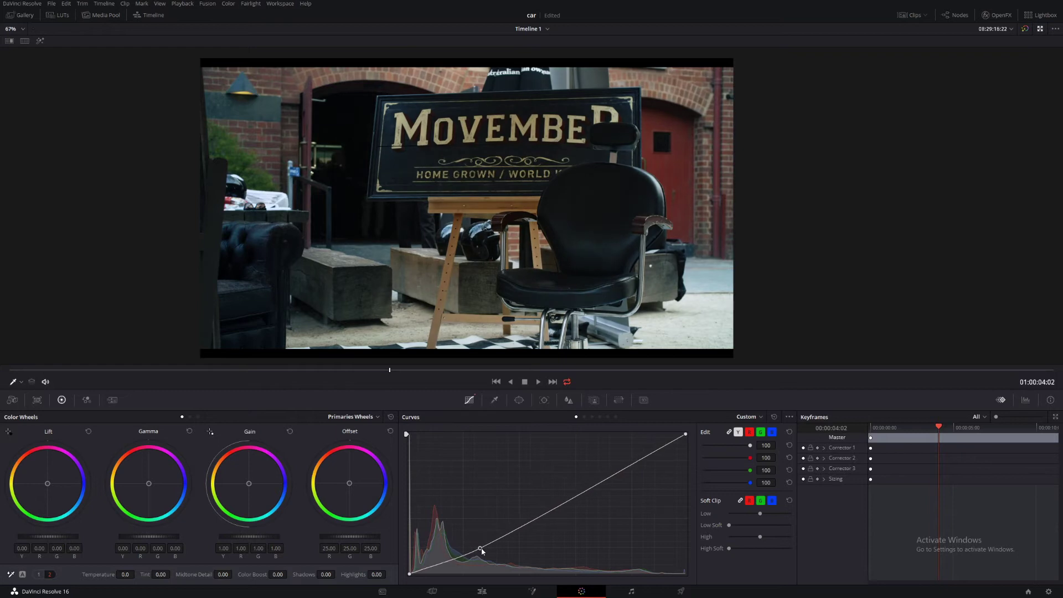
drag(589, 497, 593, 468)
drag(485, 552, 480, 547)
drag(544, 503, 529, 497)
drag(626, 457, 539, 491)
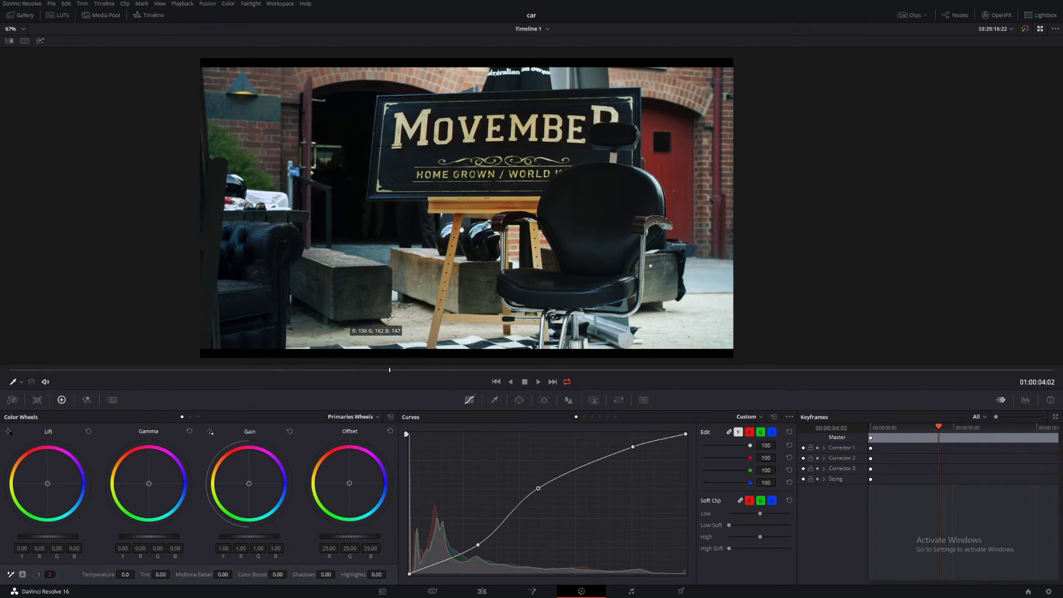
key(ctrl+f)
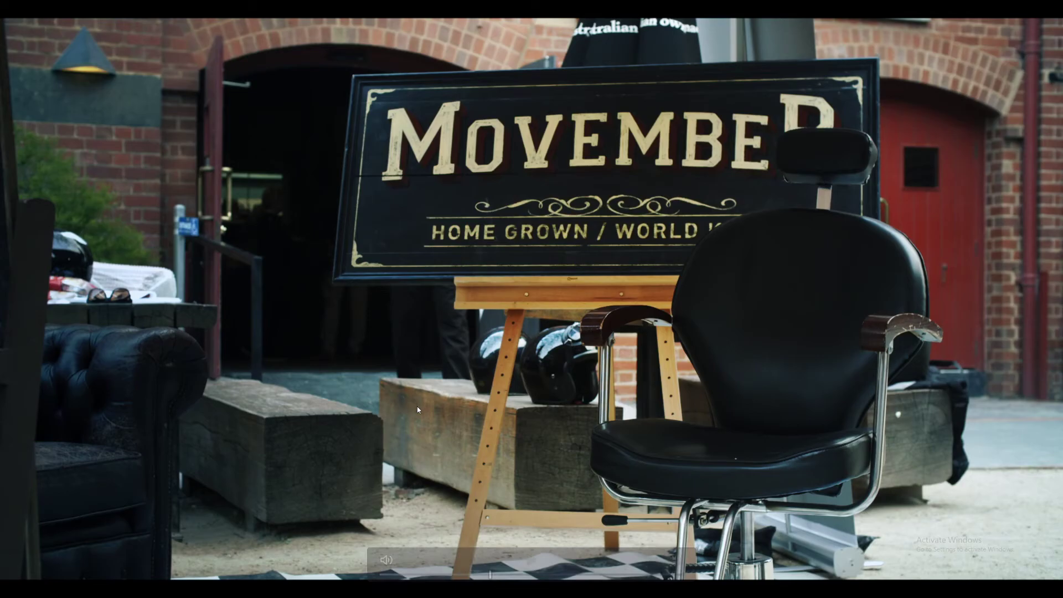
key(ctrl+f)
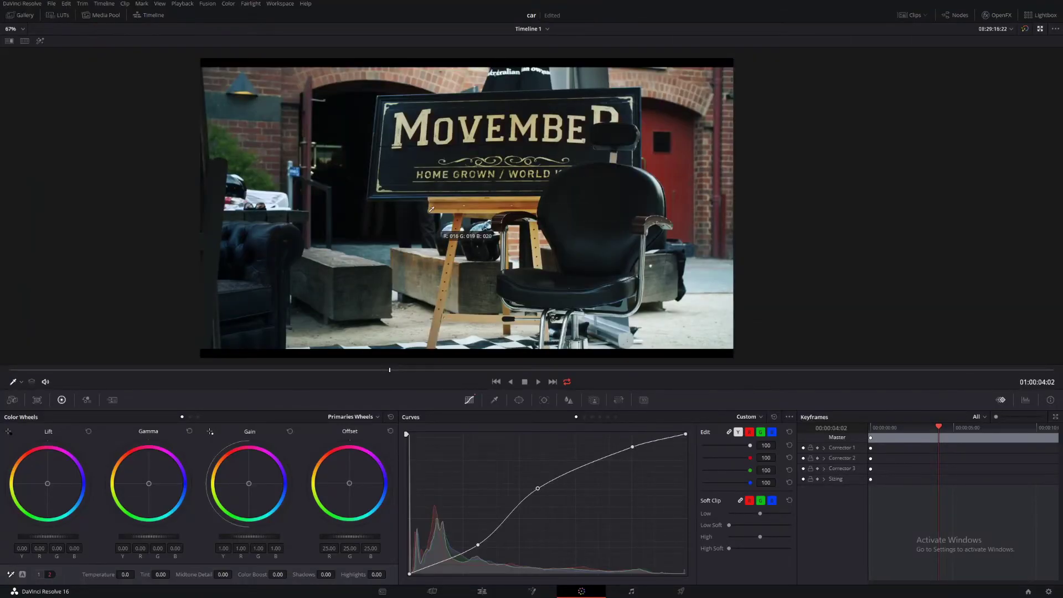
- Warm the temperature to 530, tint the Log shadows toward green, and push the highlights and midtones toward warm tones
drag(113, 574, 137, 574)
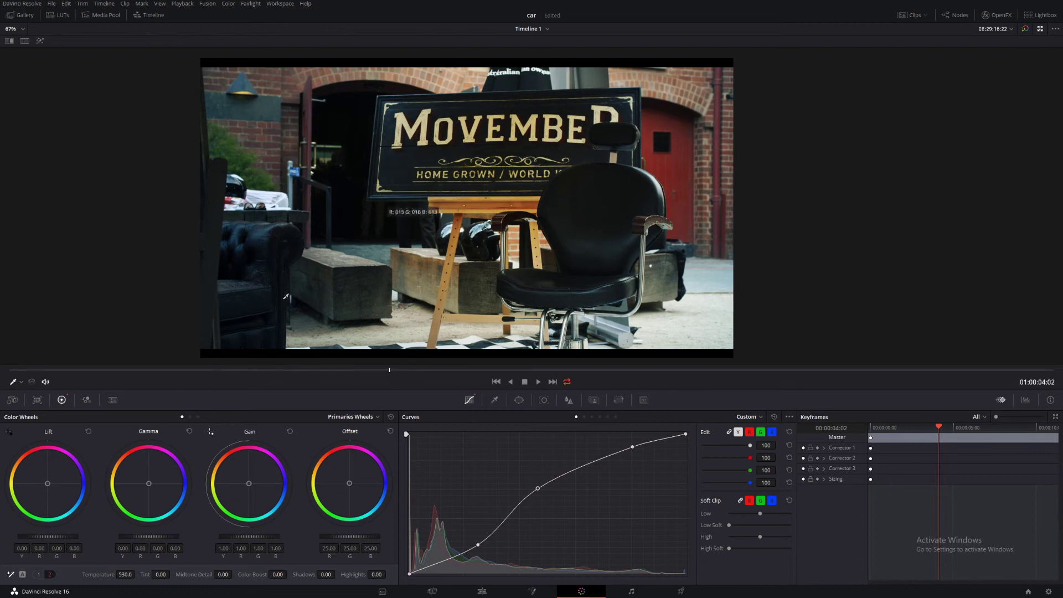
click(198, 417)
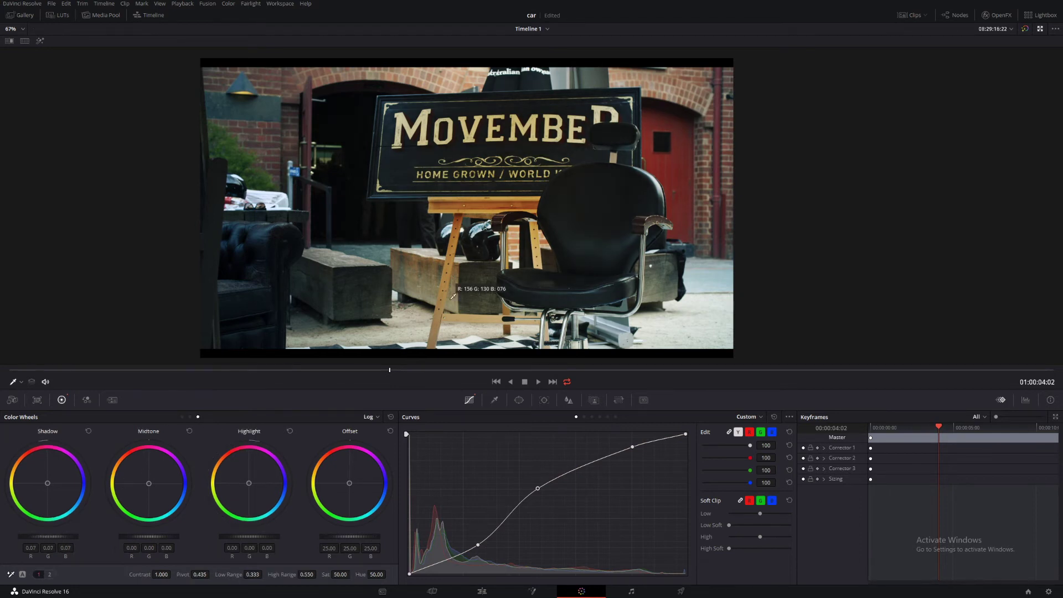
drag(47, 486, 48, 483)
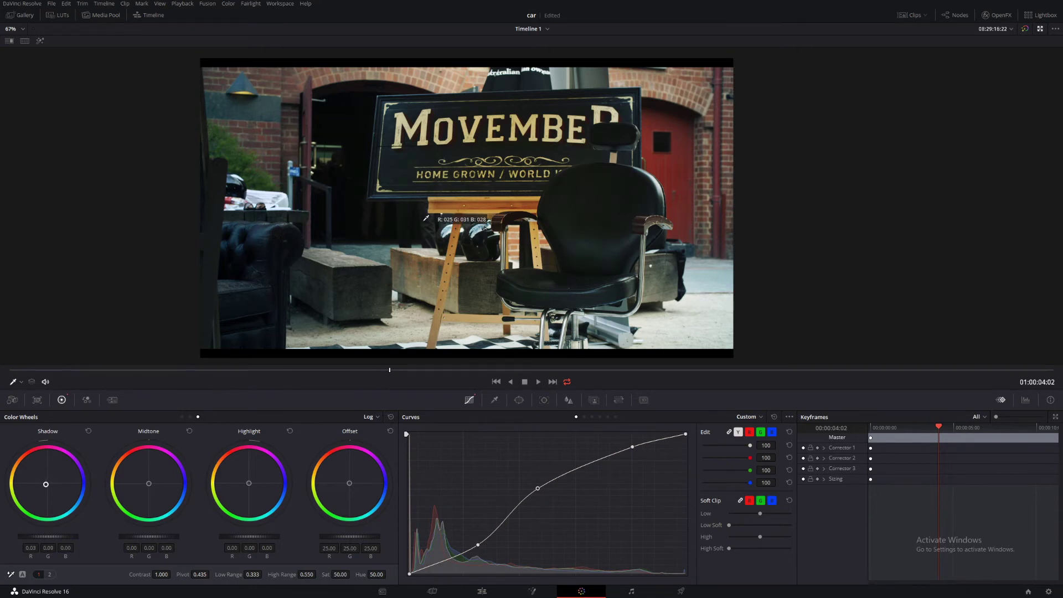
drag(249, 484, 246, 480)
drag(157, 489, 148, 481)
key(p)
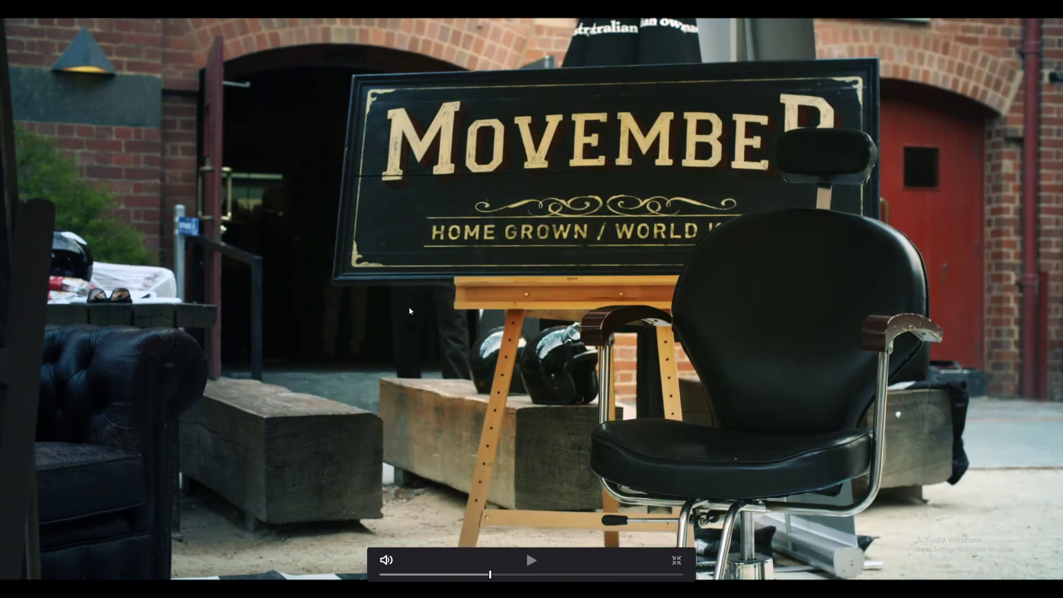
key(Escape)
- Sharpen the outside node by lowering its linked blur radius slightly below 0.50, and review the image full screen
click(569, 399)
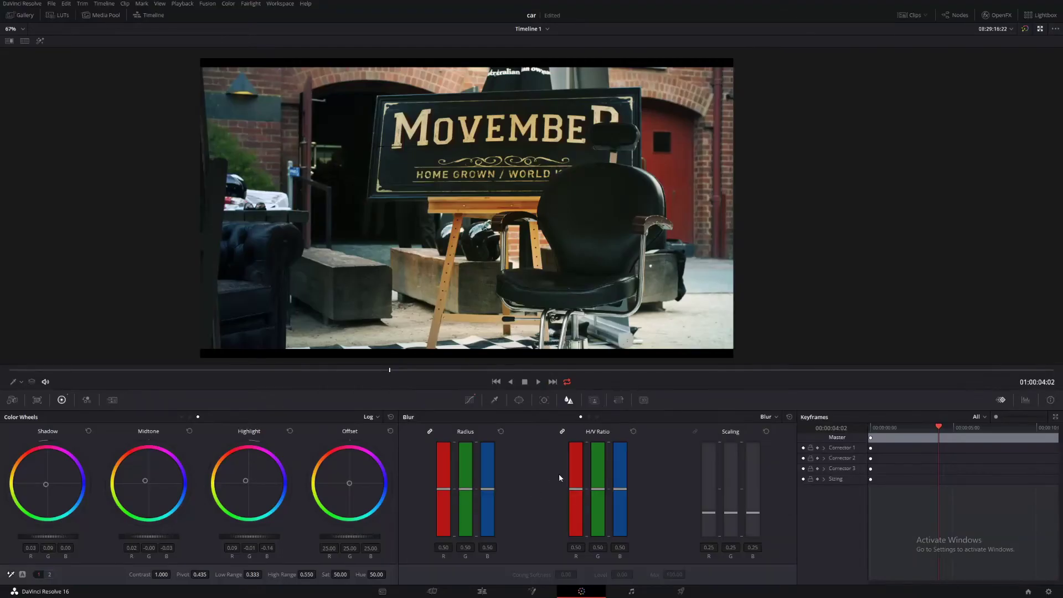
drag(490, 491, 490, 496)
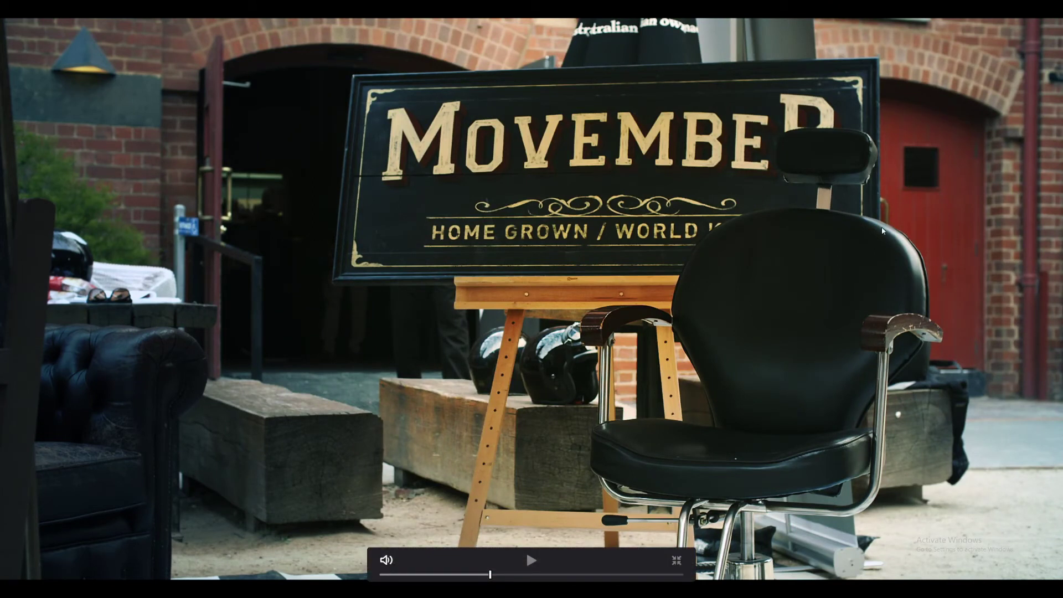
key(Escape)
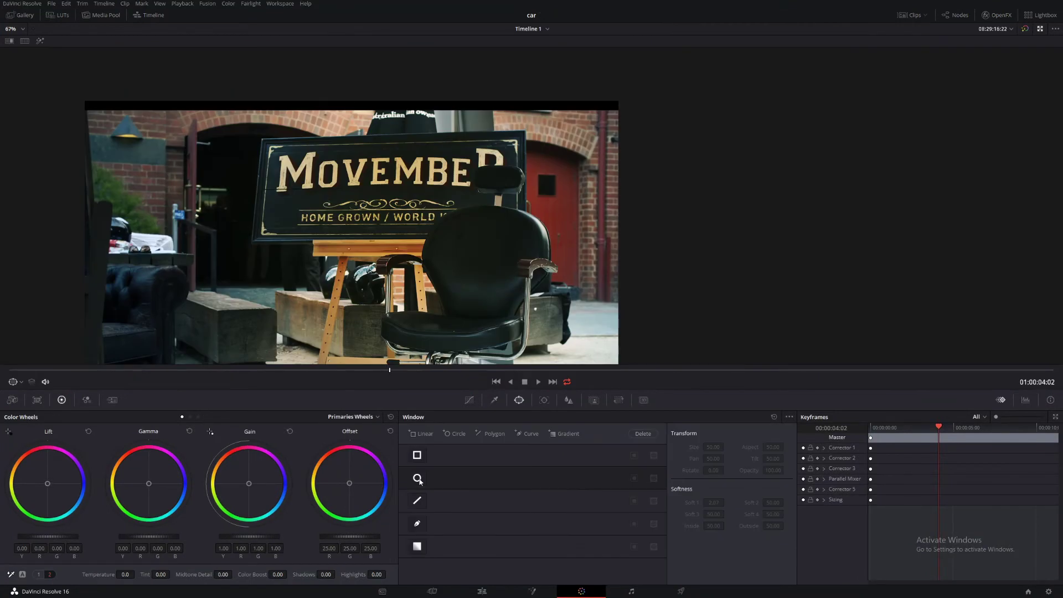
- Place a tall oval window over the red door area with size 27.07, aspect 27.12 and softness 11.96
drag(450, 290, 609, 267)
drag(664, 214, 645, 202)
scroll(560, 272, up, 1)
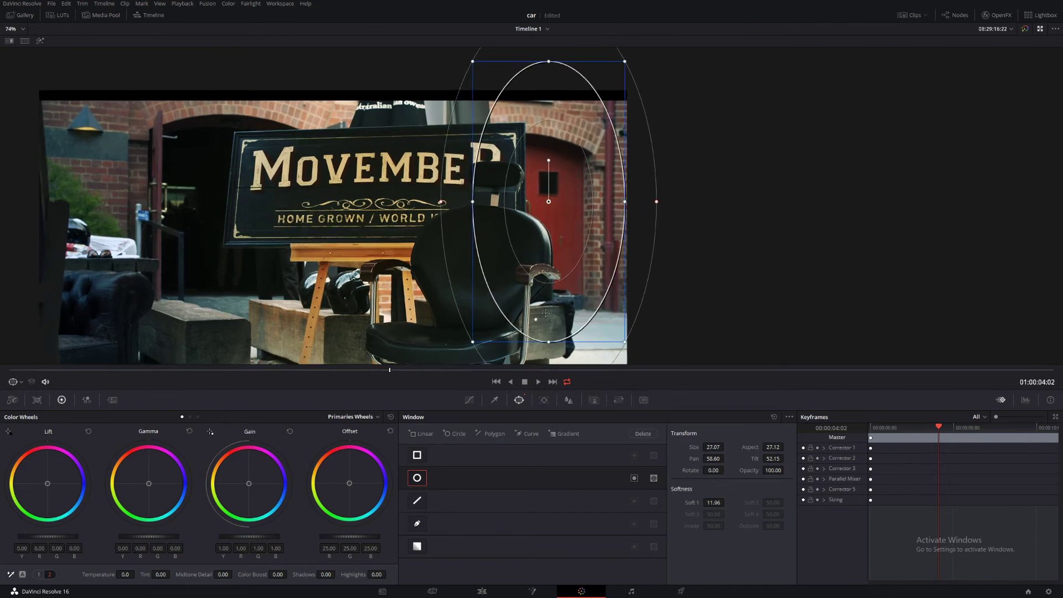
- Desaturate the reds inside the door window to 0.65 with the Hue Vs Sat curve, and review the image full screen
click(469, 400)
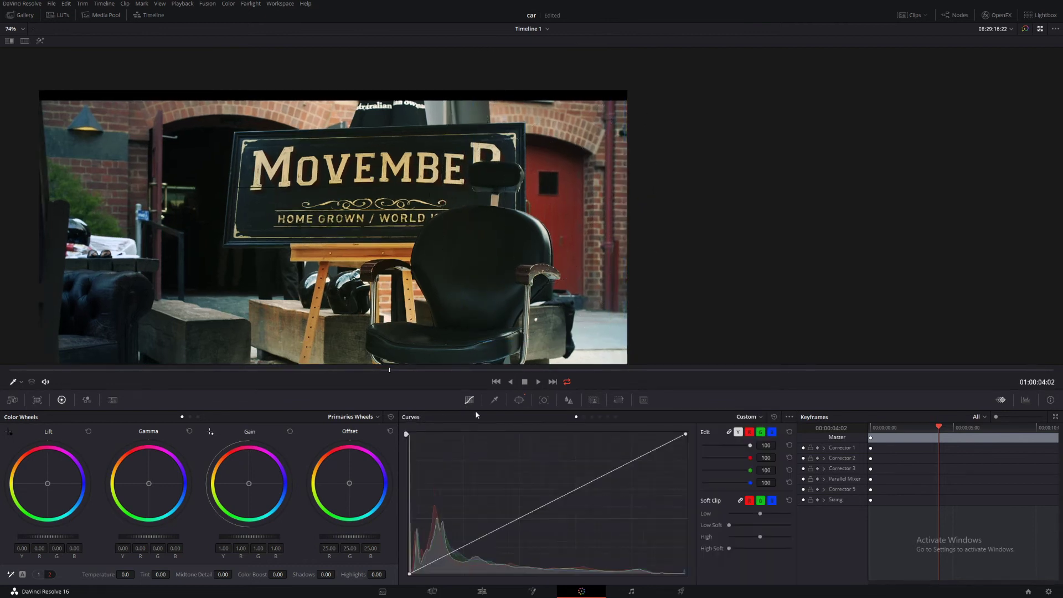
click(593, 417)
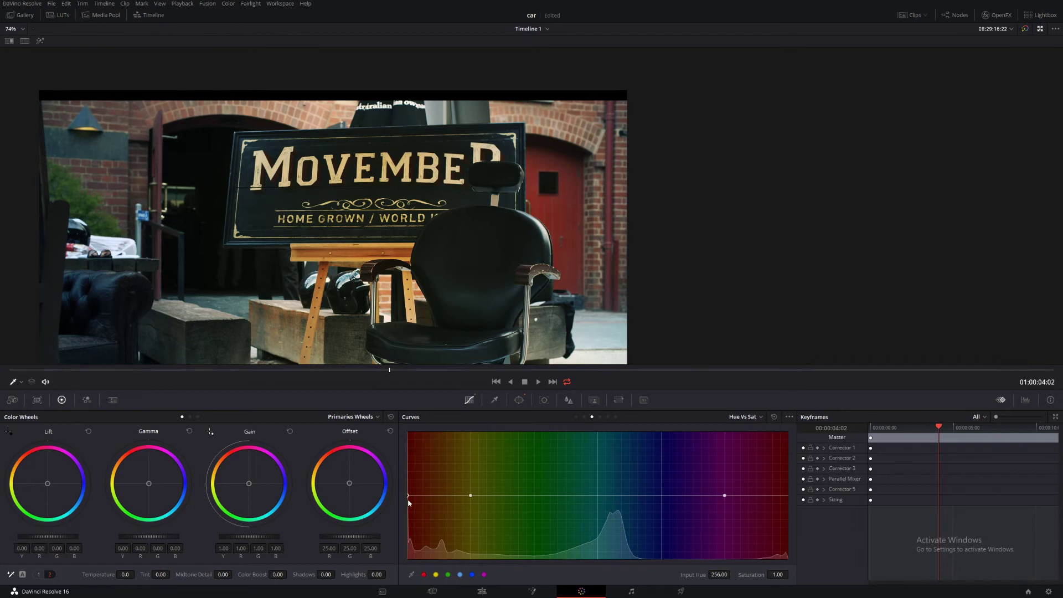
drag(407, 497, 410, 524)
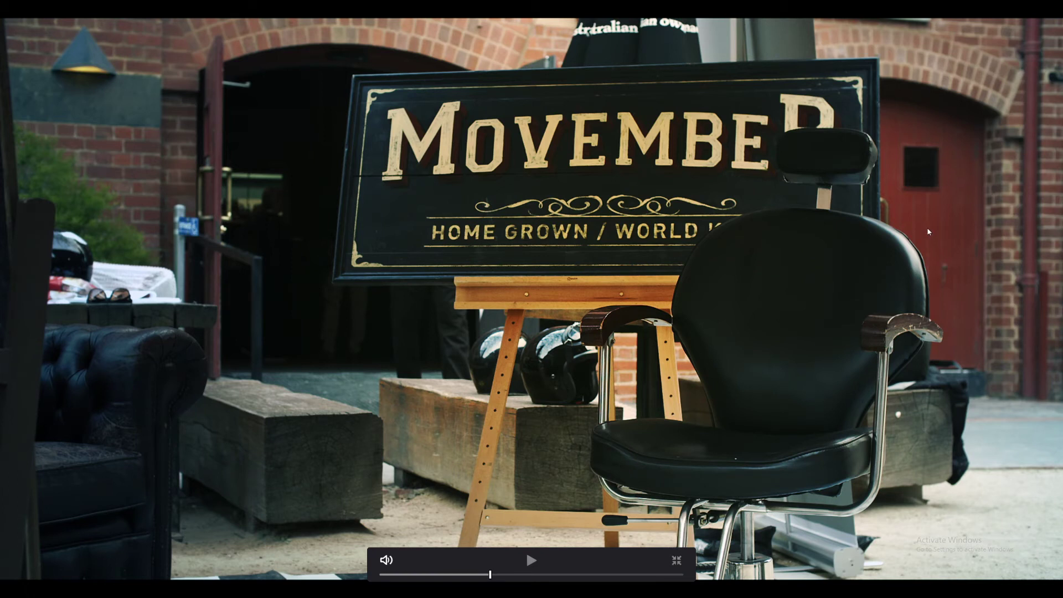
key(Escape)
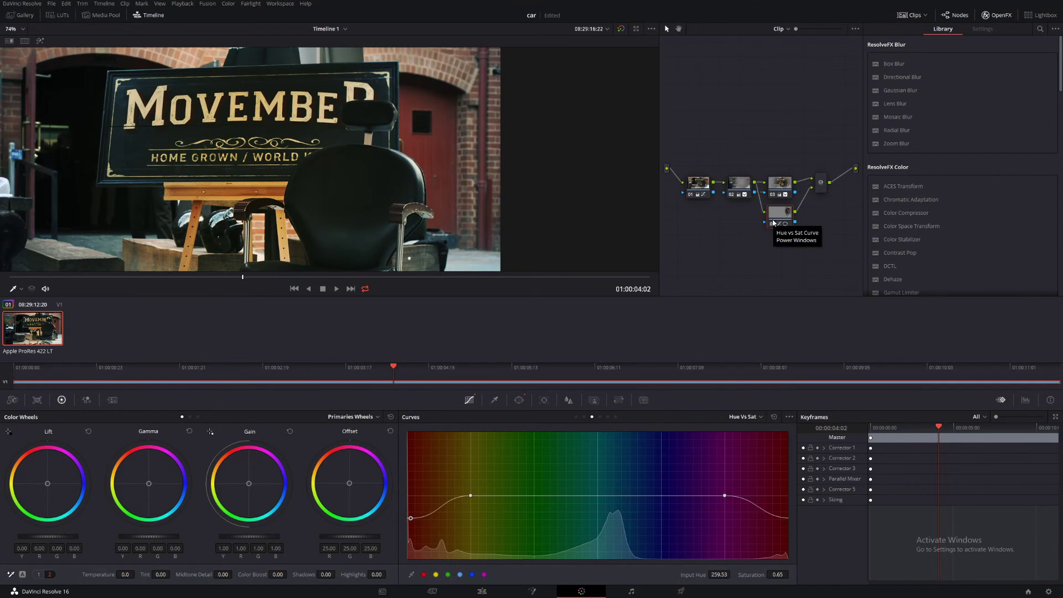
- Add a parallel node for the sign and sample the gold MOVEMBER lettering with the HSL qualifier
key(alt+p)
key(alt+f)
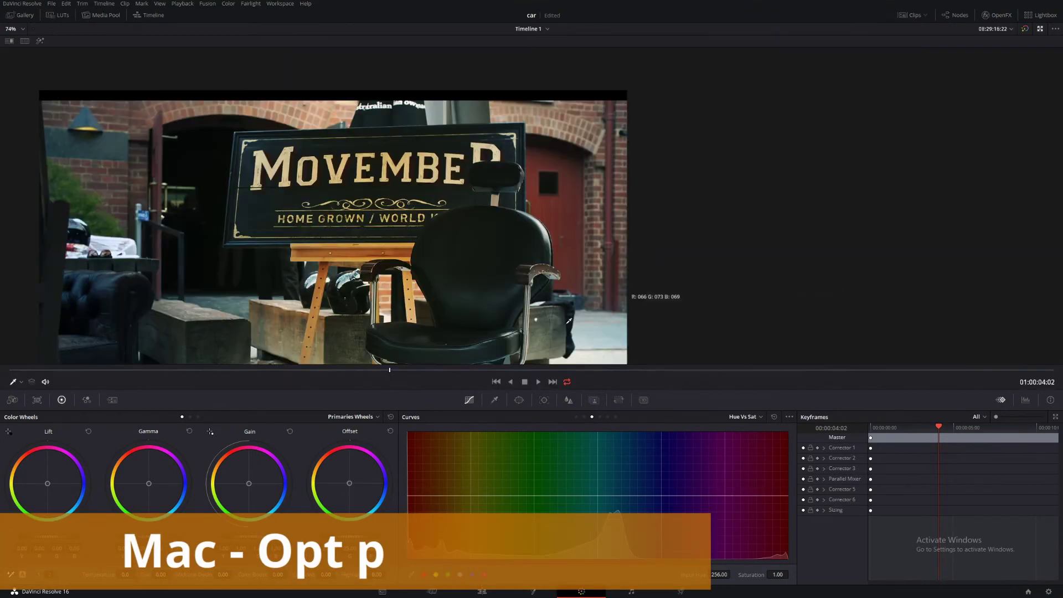
scroll(535, 278, up, 2)
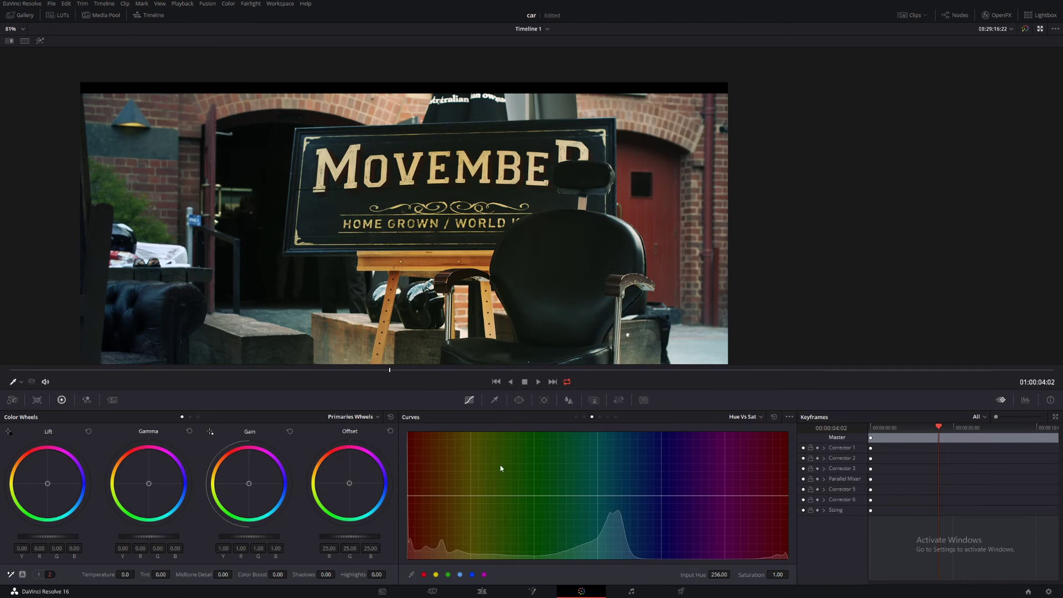
click(494, 400)
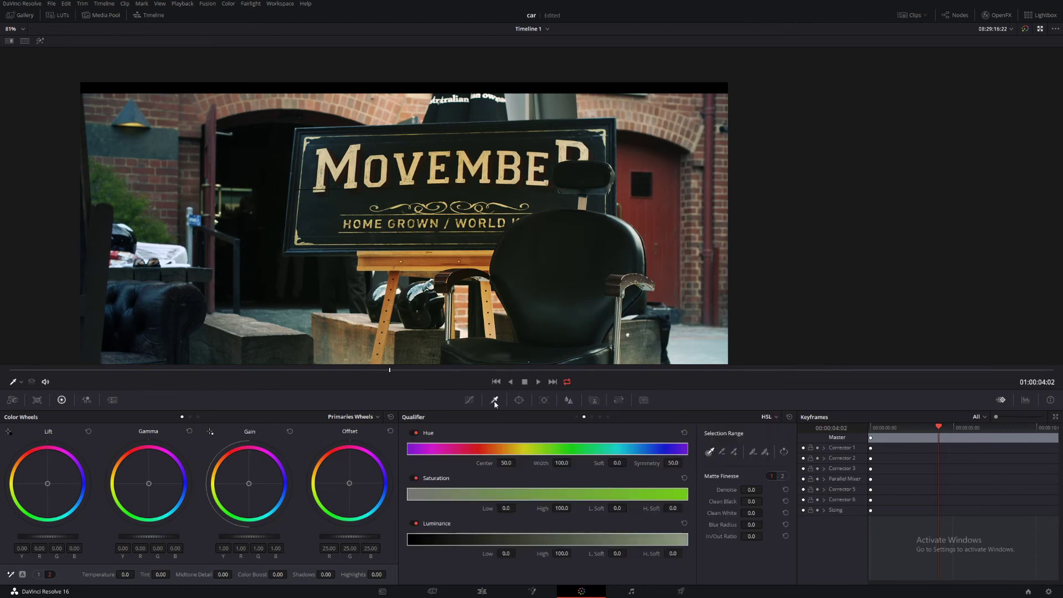
click(437, 165)
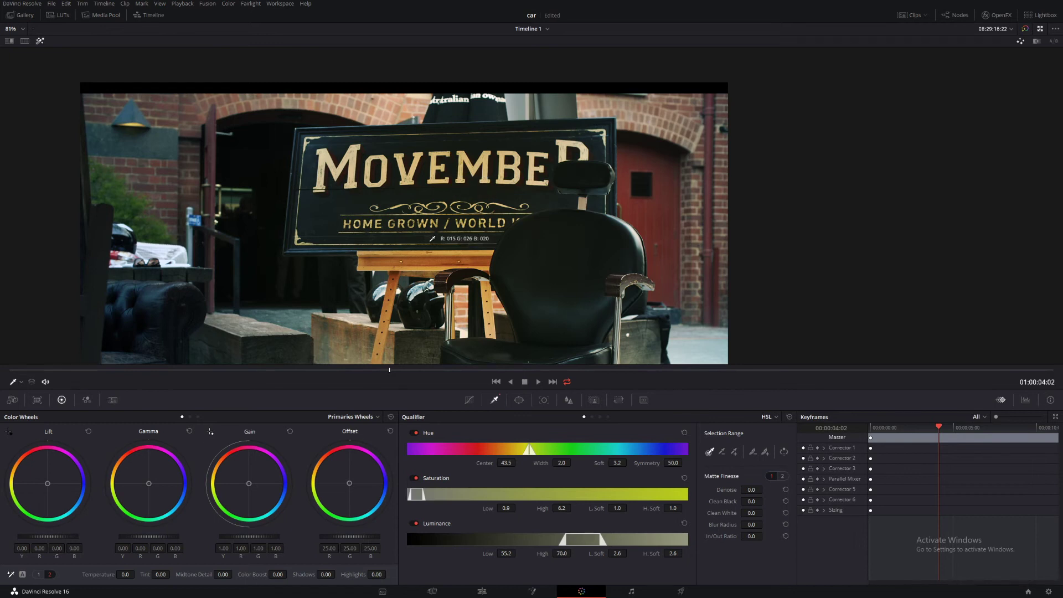
- Highlight the keyed selection and widen the qualifier's hue width to 6.8
key(shift+h)
scroll(456, 237, up, 2)
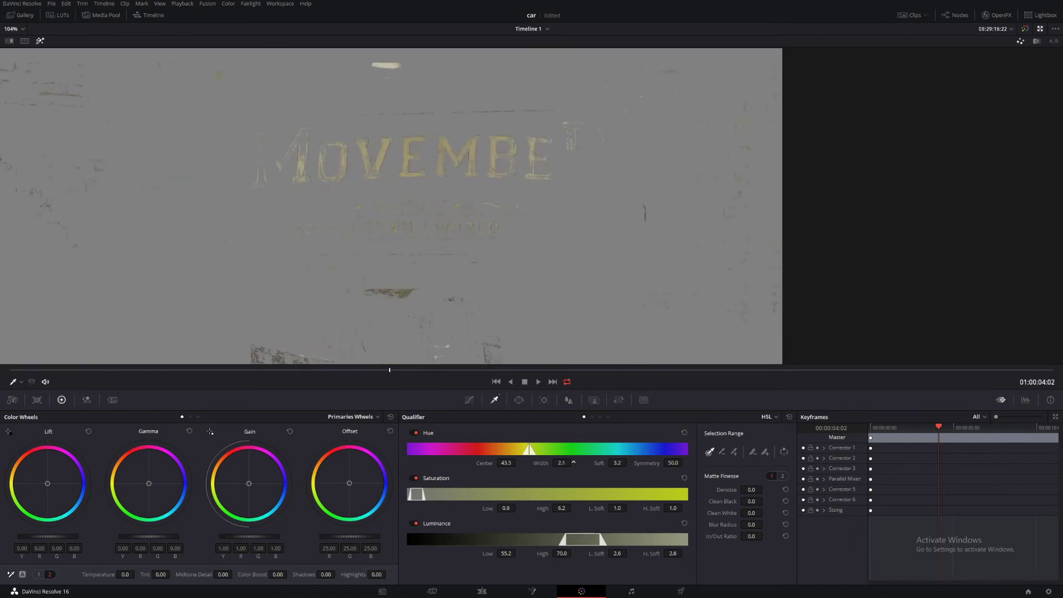
drag(559, 463, 553, 463)
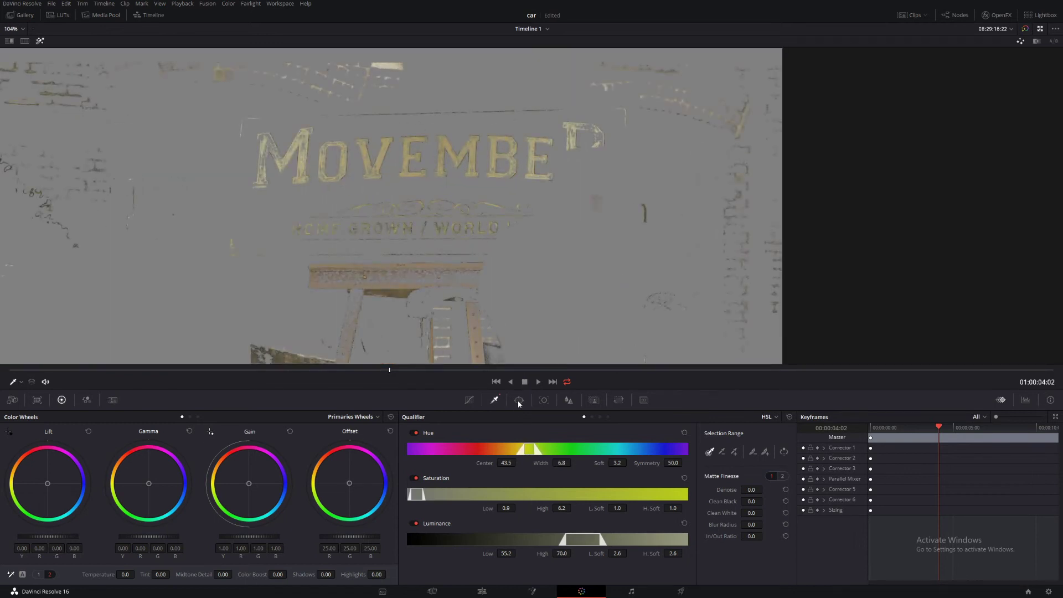
- Draw a closed freehand curve window around the sign board so the key is limited to its lettering
click(519, 401)
click(418, 524)
click(242, 270)
click(439, 283)
click(508, 272)
click(599, 250)
click(614, 250)
click(621, 224)
click(628, 198)
click(618, 147)
click(608, 103)
click(361, 124)
click(302, 105)
click(222, 105)
click(210, 178)
click(208, 266)
click(241, 269)
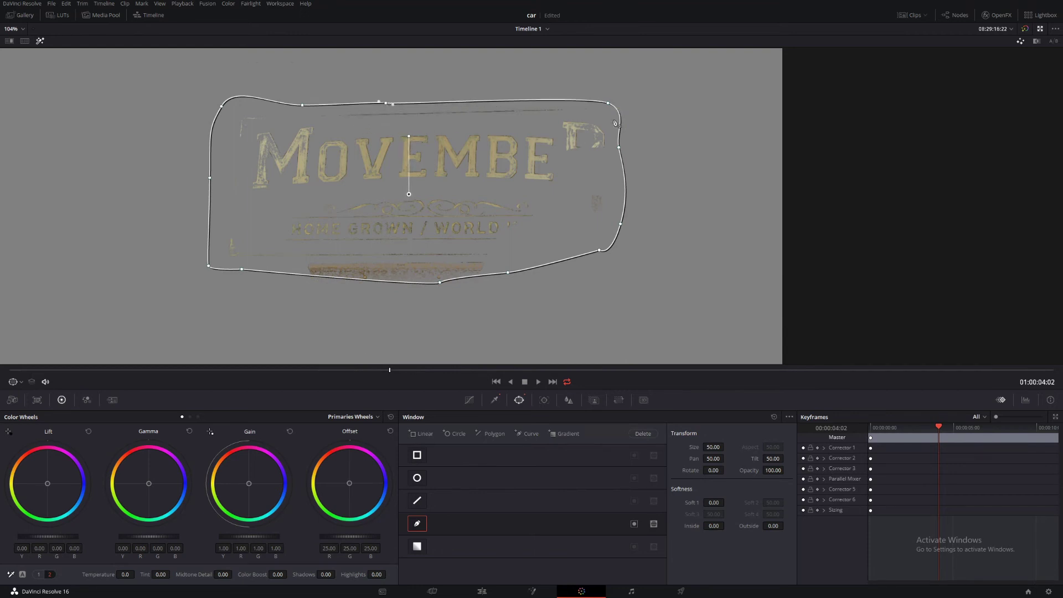
- Widen the hue width to 8.9 and reshape the window's lower edge upward to exclude the easel's wooden ledge
click(494, 400)
drag(561, 463, 579, 463)
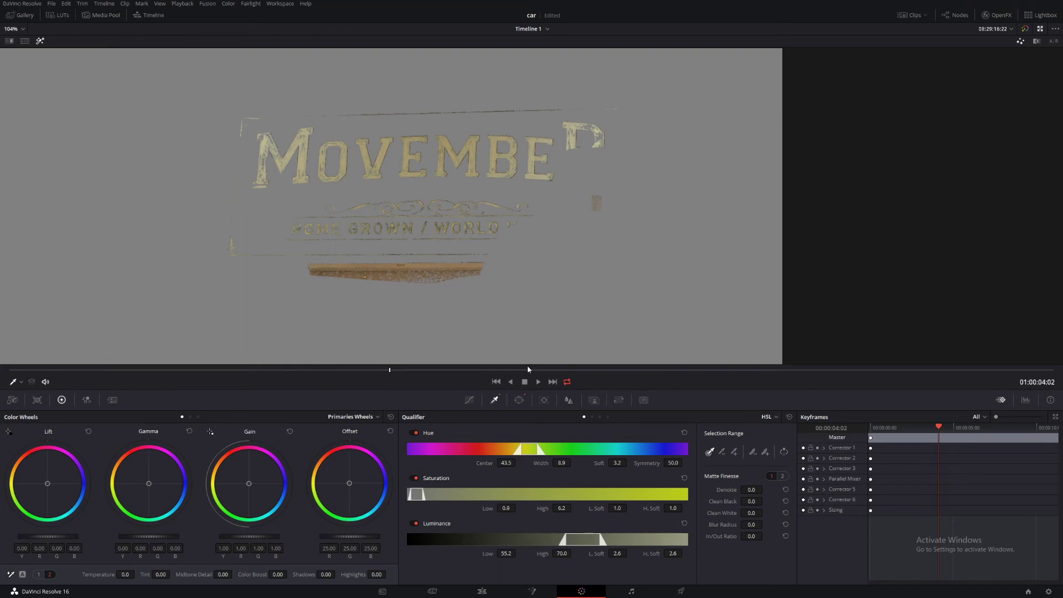
click(519, 400)
drag(440, 282, 435, 260)
drag(508, 272, 514, 258)
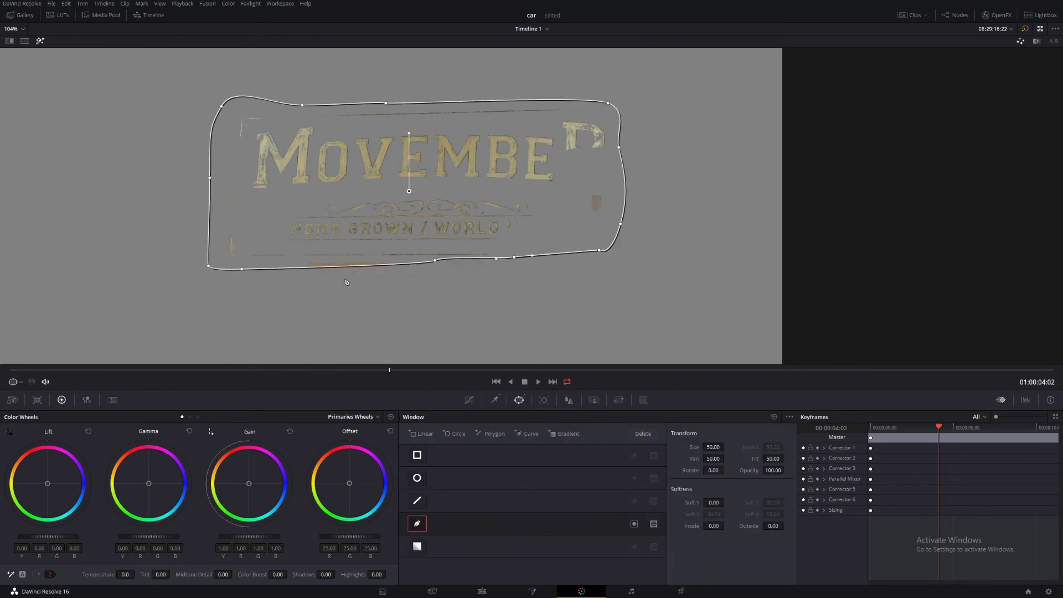
drag(302, 266, 301, 259)
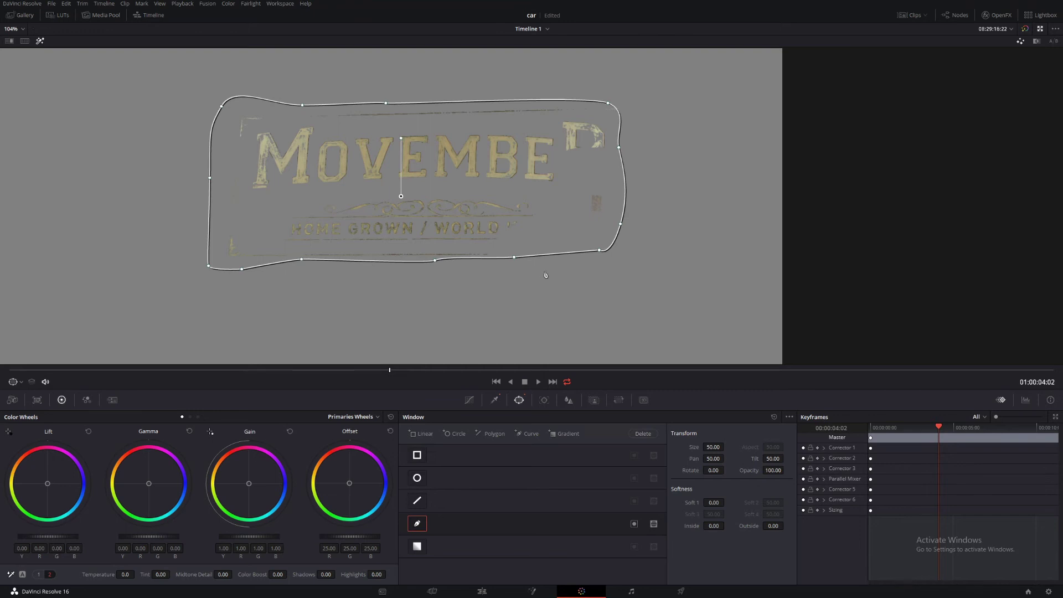
mouse_move(515, 258)
mouse_down()
mouse_move(545, 258)
mouse_move(526, 259)
mouse_up()
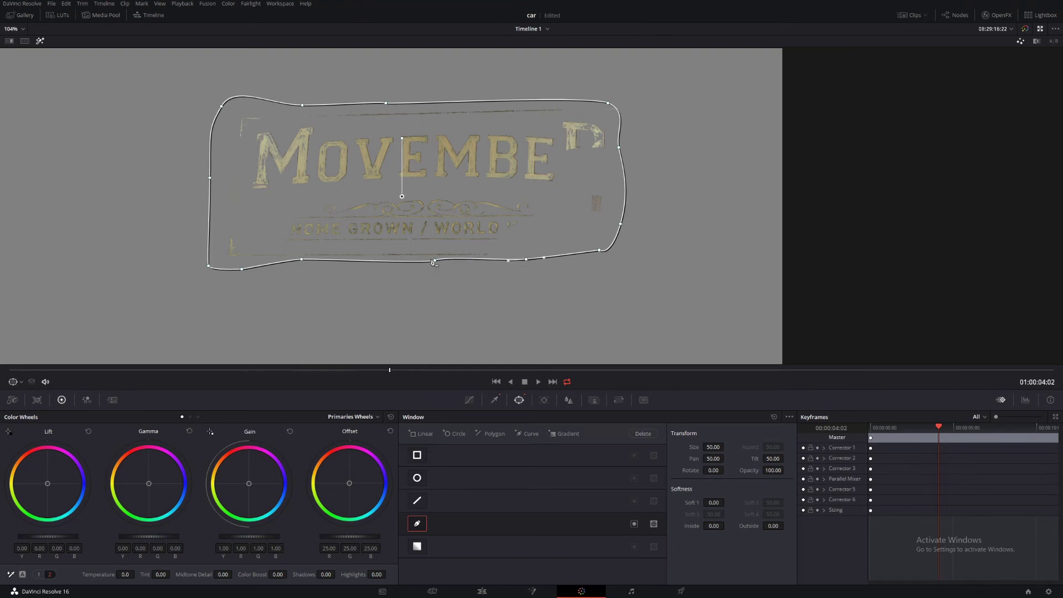
drag(435, 260, 429, 257)
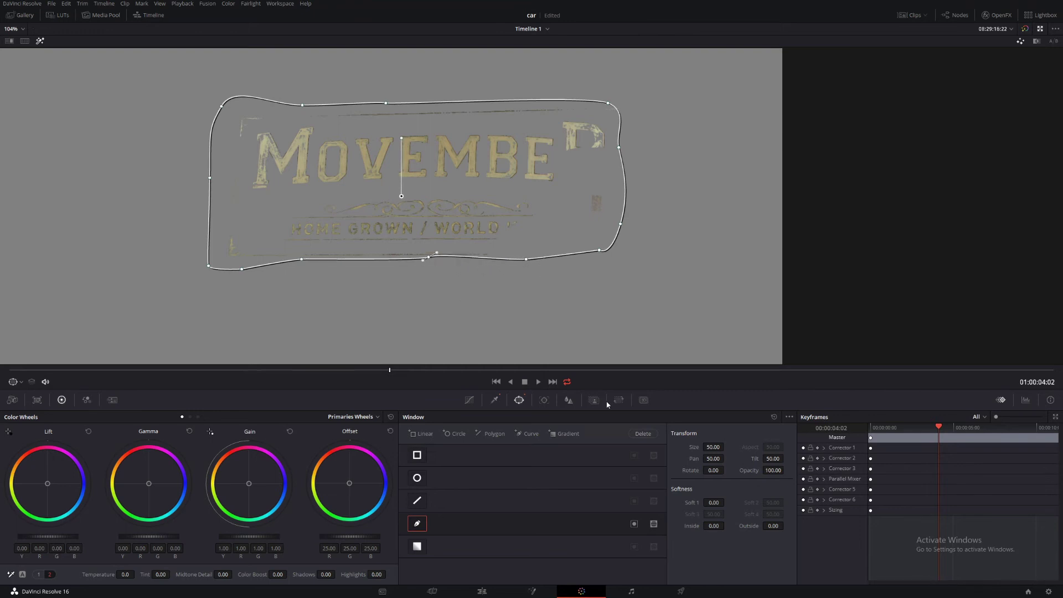
- Refine the lettering key with hue width 11.8, saturation 0.0 to 21.8, luminance low 53.4, clean white 36.7 and blur radius 38.4
click(494, 400)
double_click(514, 509)
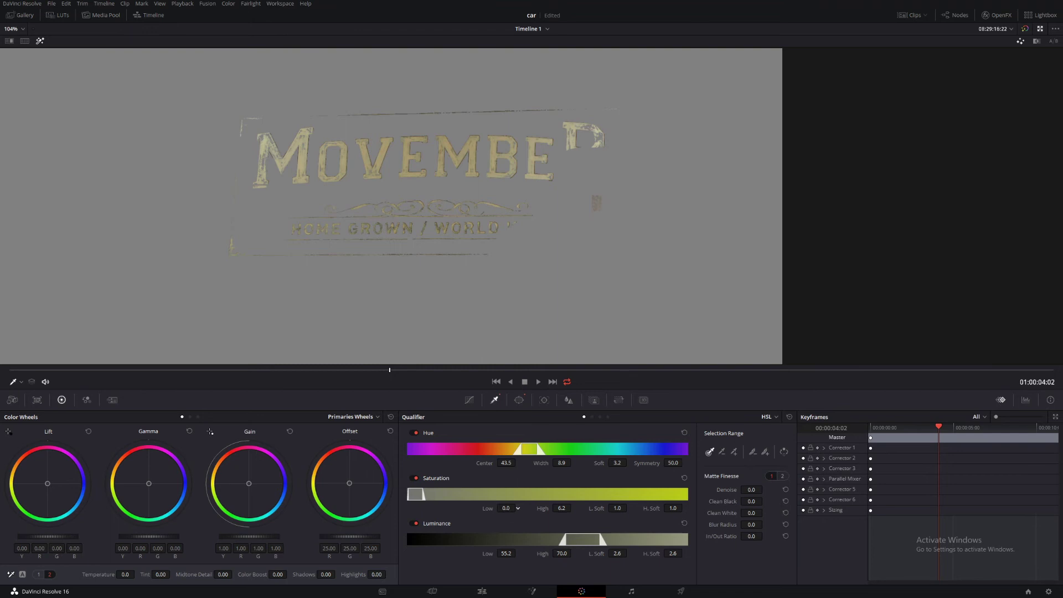
drag(563, 466, 512, 463)
drag(562, 509, 576, 509)
drag(507, 553, 518, 553)
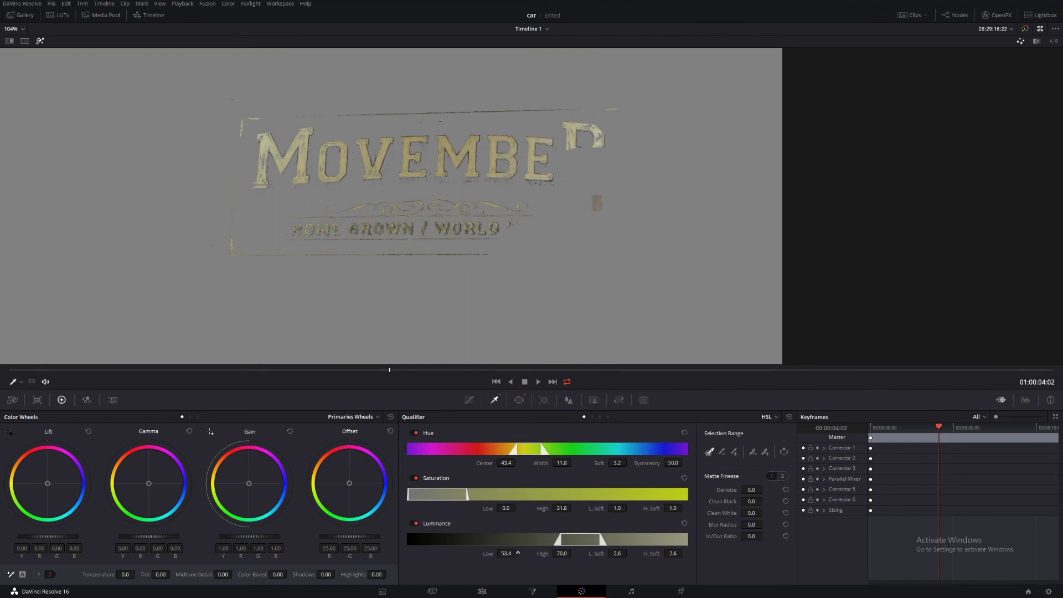
drag(744, 525, 766, 513)
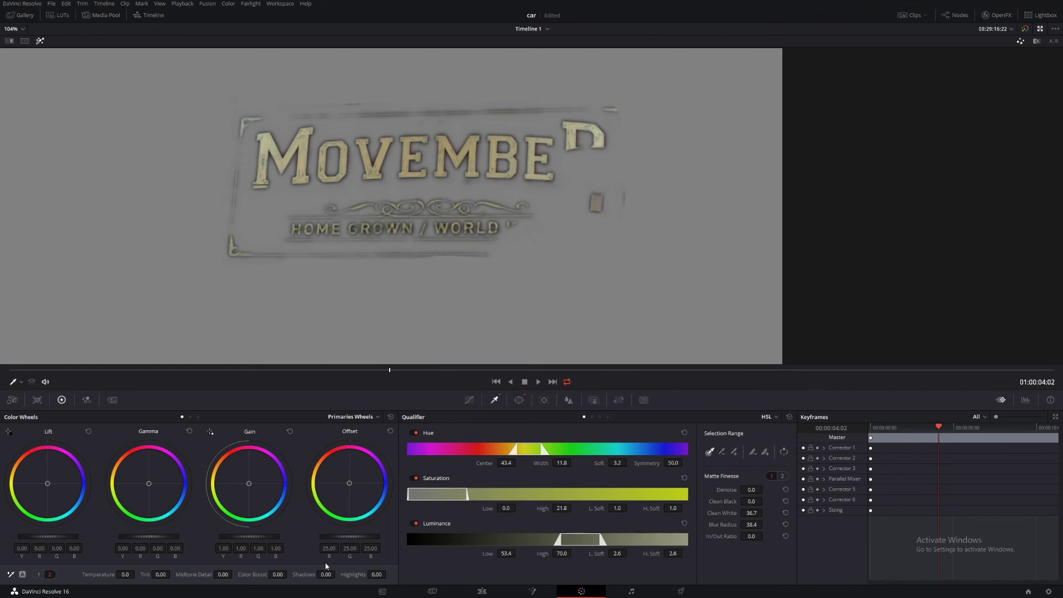
- Turn off the highlight view, raise the lettering's saturation to 76.40, and shape an S-curve with lowered shadows and lifted highlights
click(39, 576)
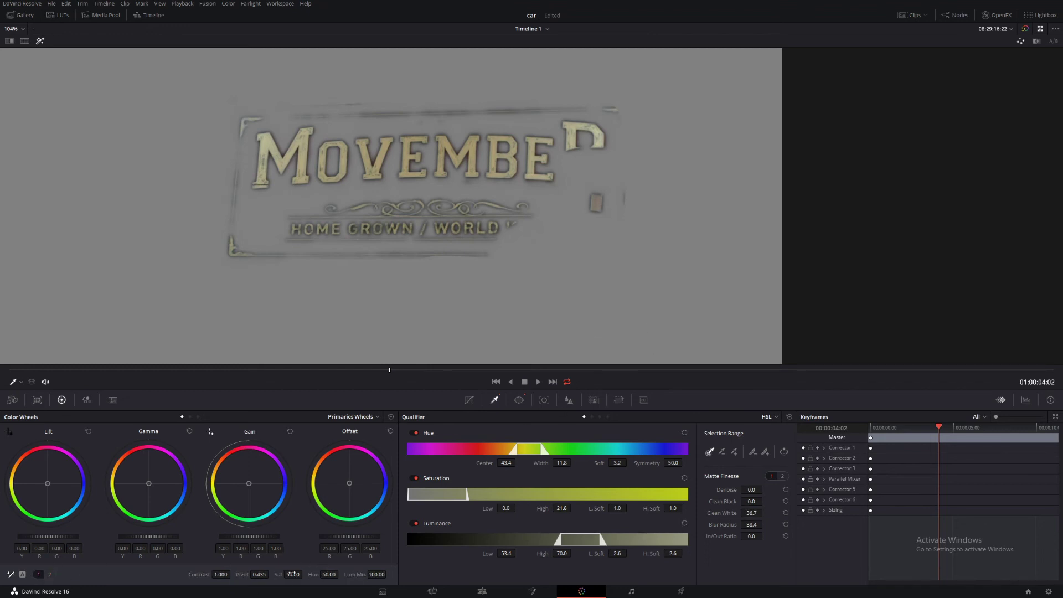
key(shift+h)
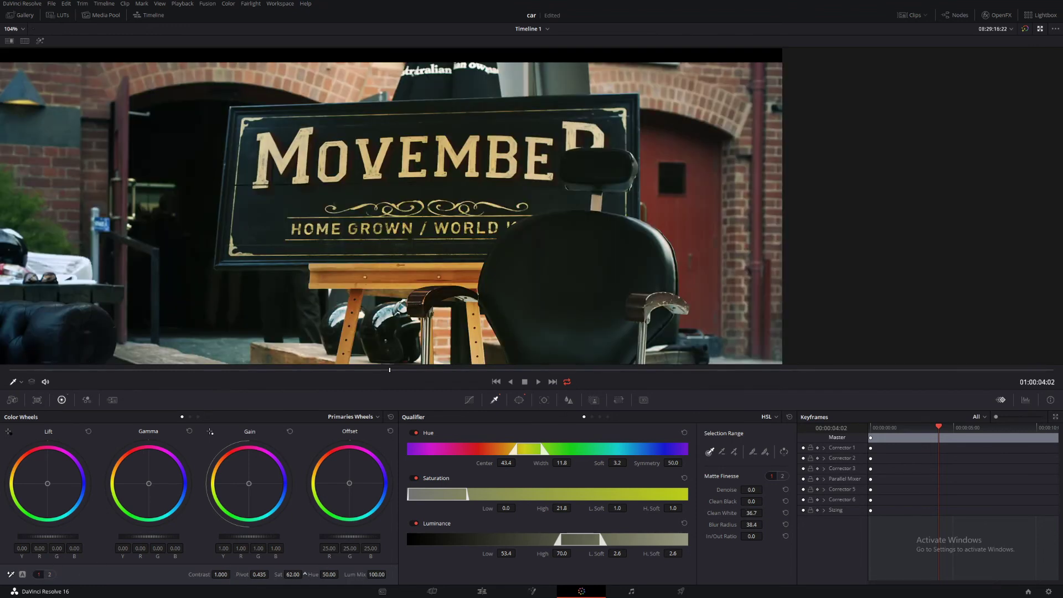
click(469, 400)
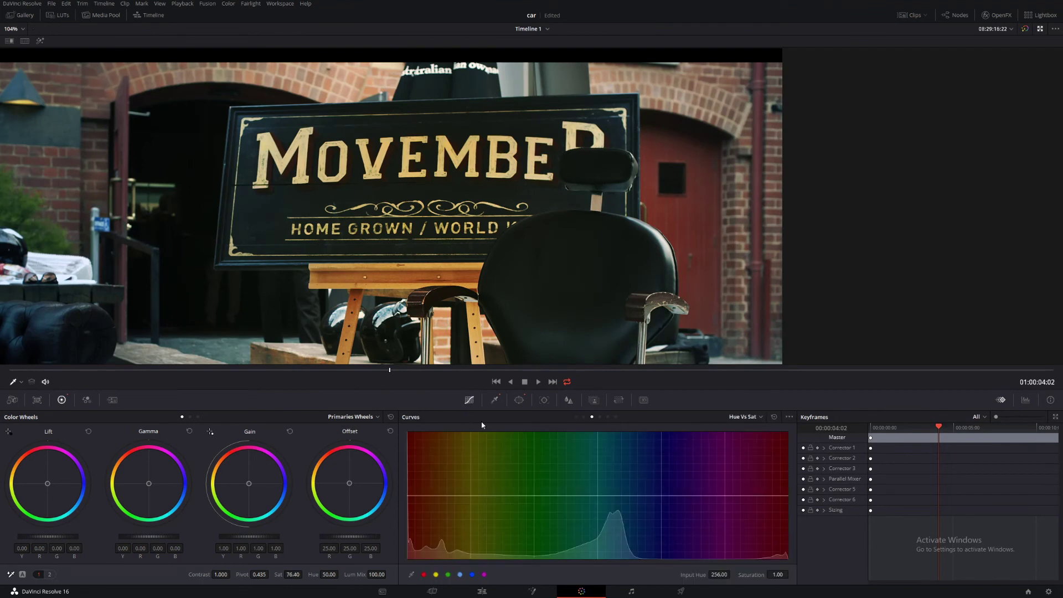
click(577, 418)
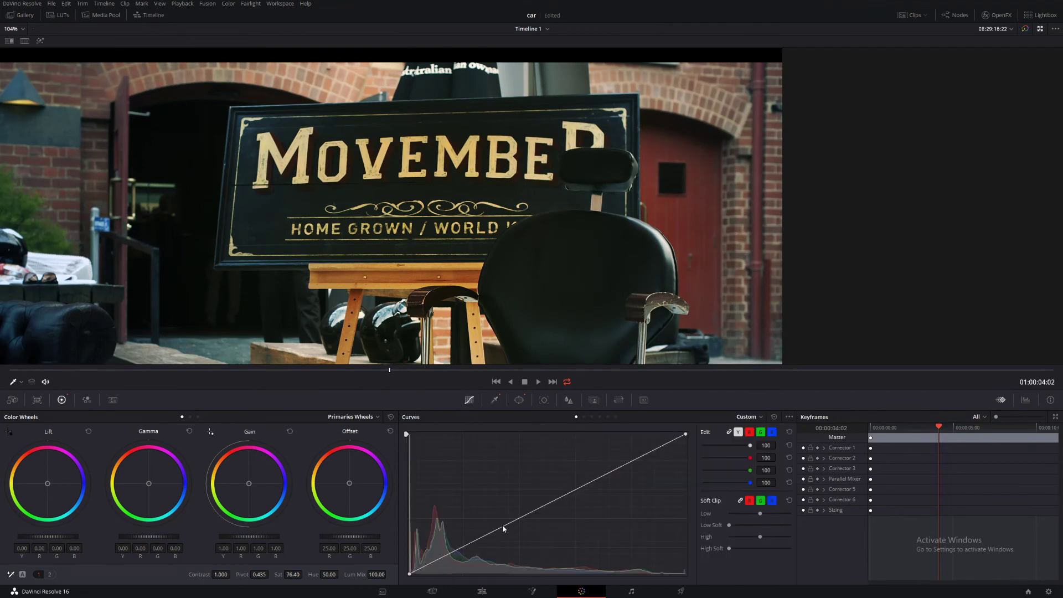
mouse_move(500, 523)
mouse_down()
mouse_move(548, 503)
mouse_move(506, 540)
mouse_up()
drag(597, 489, 589, 467)
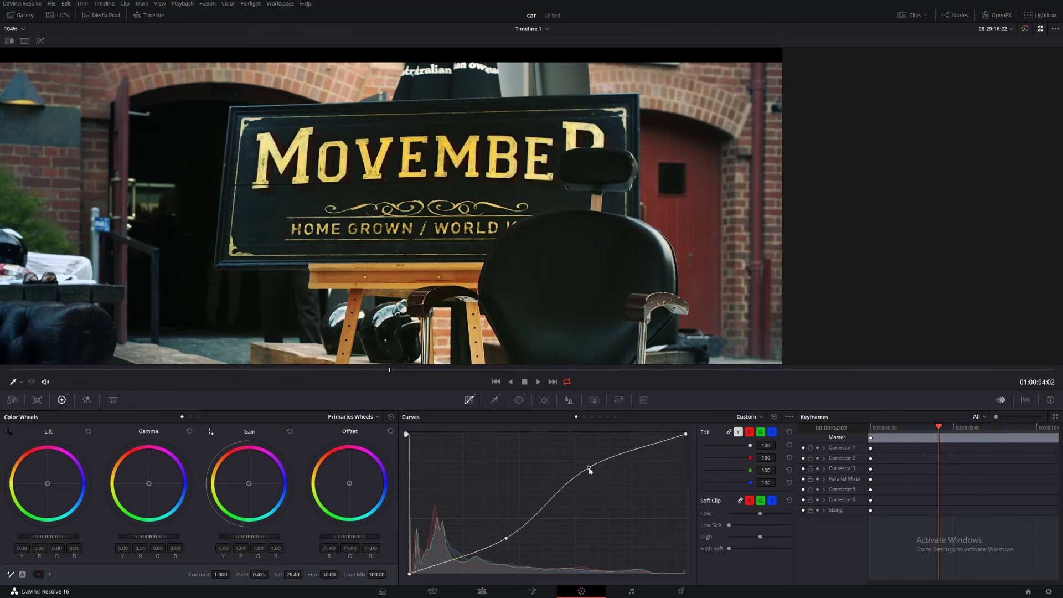
- Soften the curve's shadow point, set the lettering's saturation to 64.00 and gamma to -0.02, and check it full screen
drag(506, 538, 499, 536)
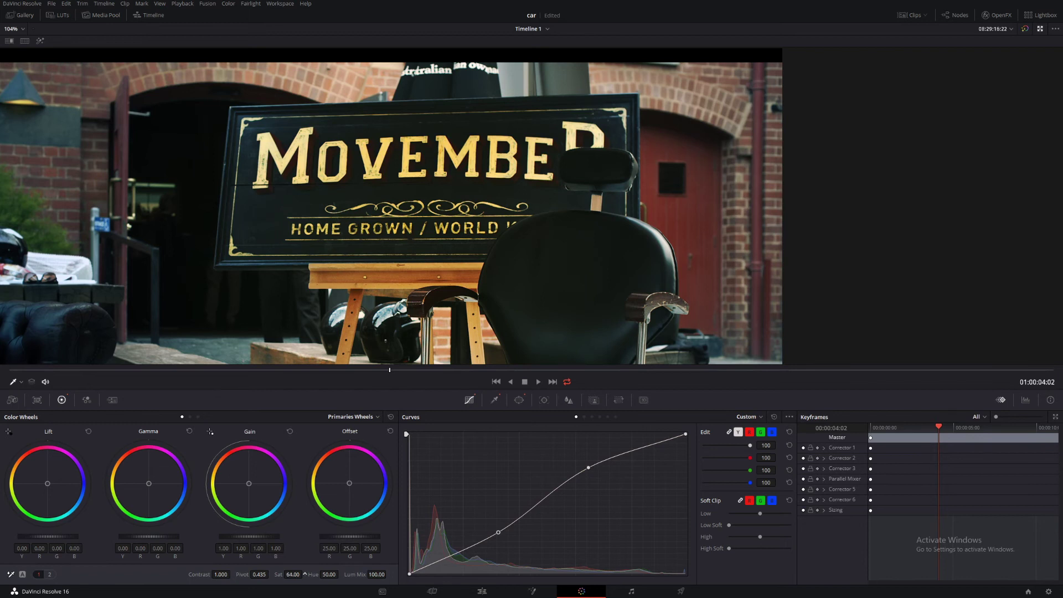
drag(155, 536, 150, 537)
drag(501, 535, 478, 540)
key(ctrl+f)
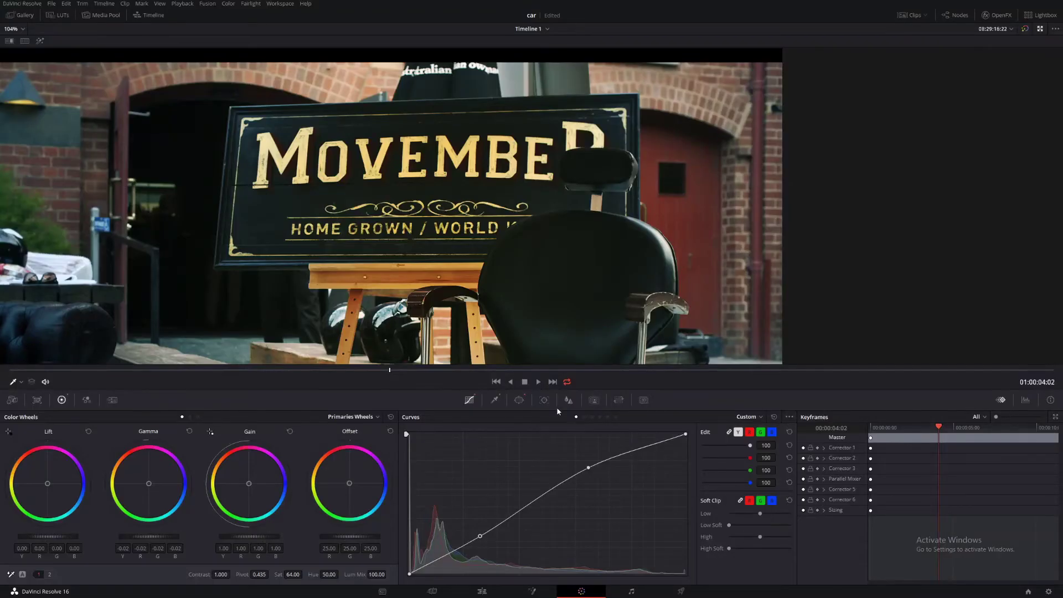
- Sharpen the sign lettering by setting the linked blur radius to 0.45, and review the image full screen
click(569, 400)
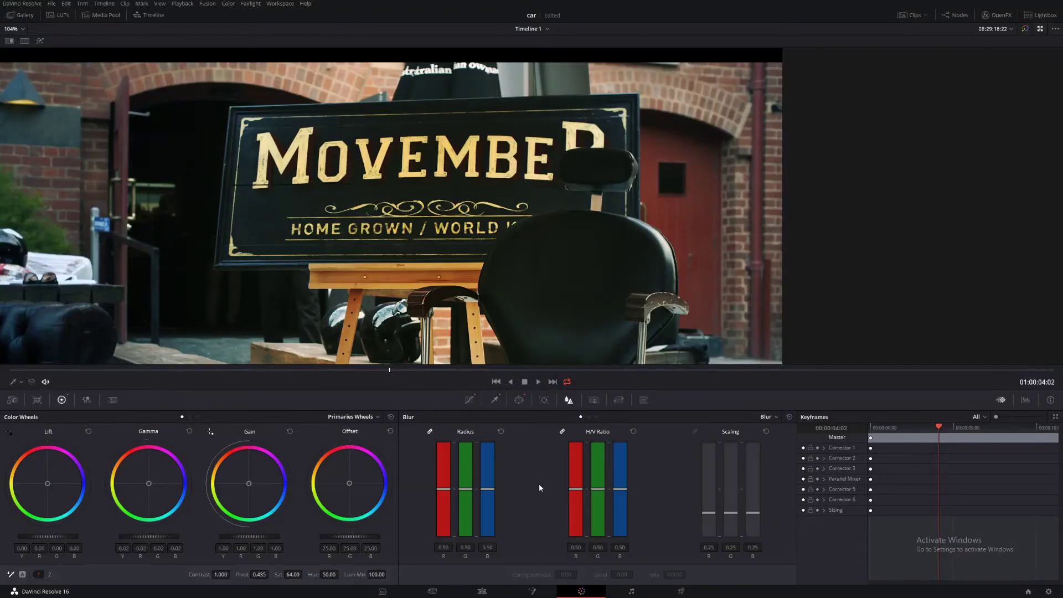
drag(493, 491, 492, 498)
key(ctrl+f)
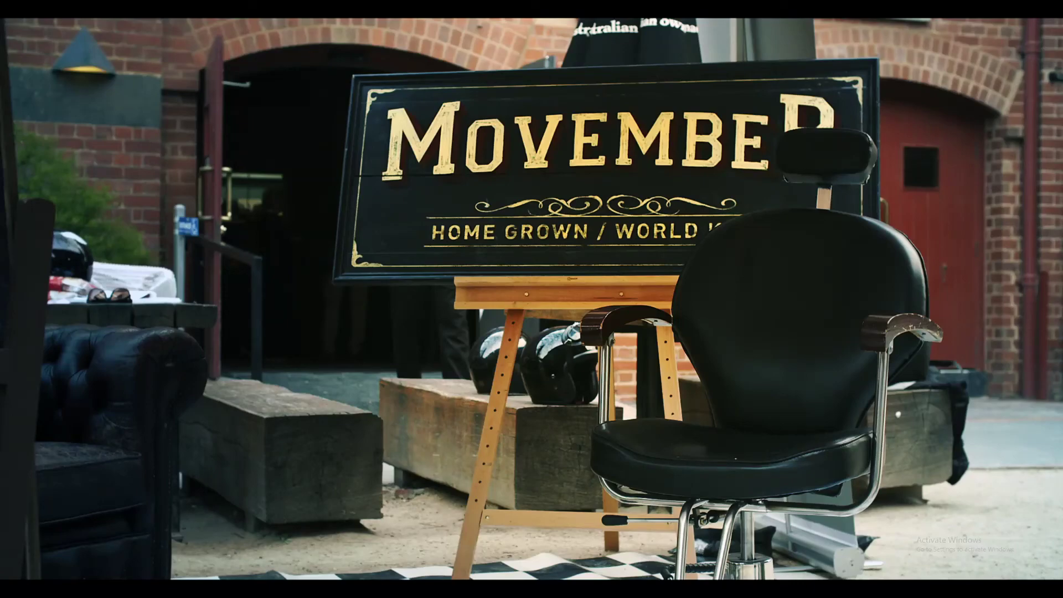
key(Escape)
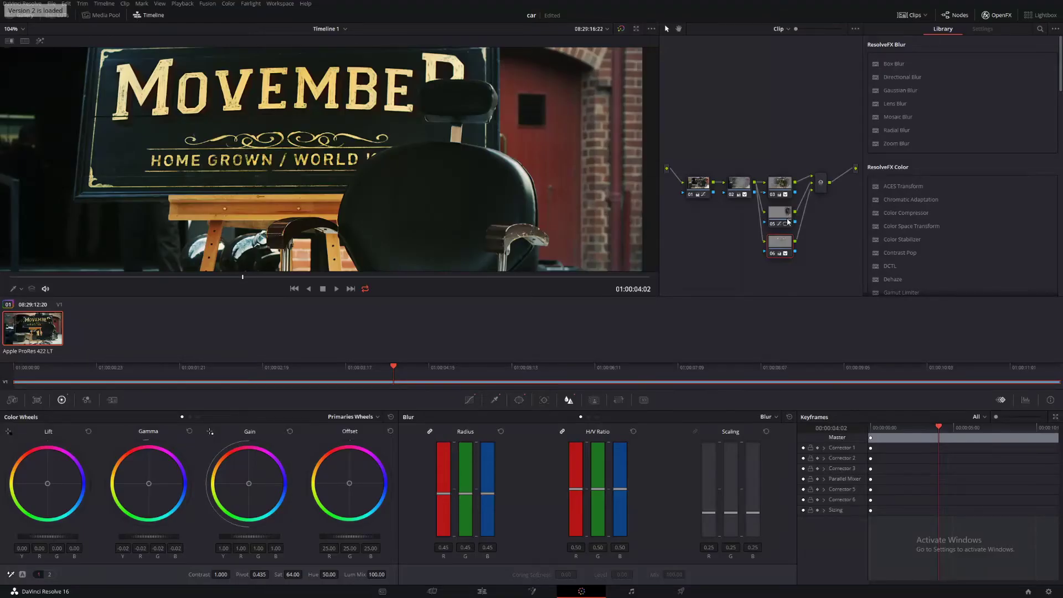
- Add another parallel node, raise its saturation to about 60.60, warm the temperature to 740, and compare the overall look
key(alt+s)
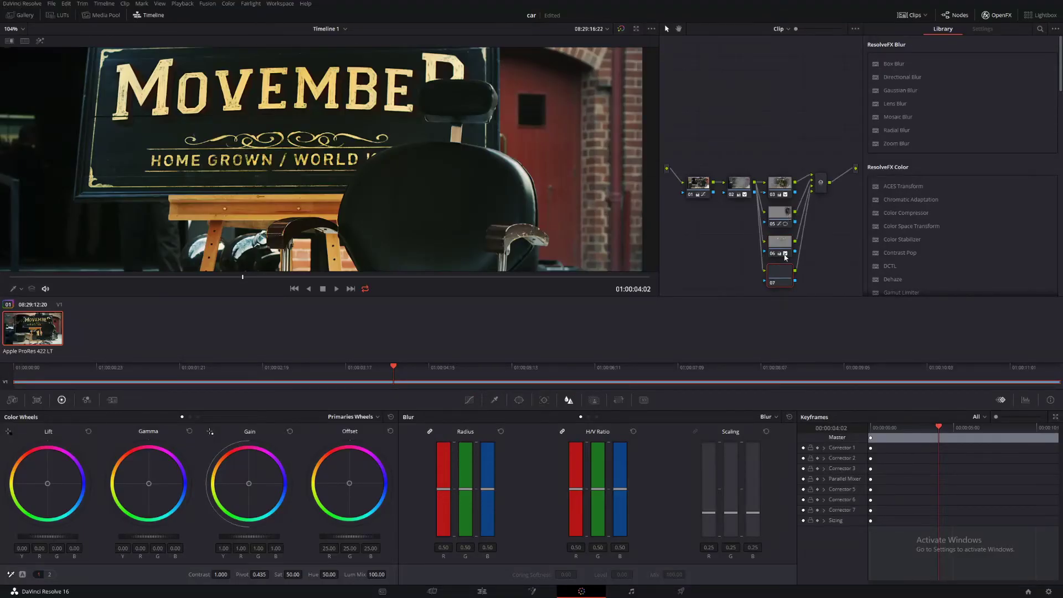
key(alt+f)
click(469, 400)
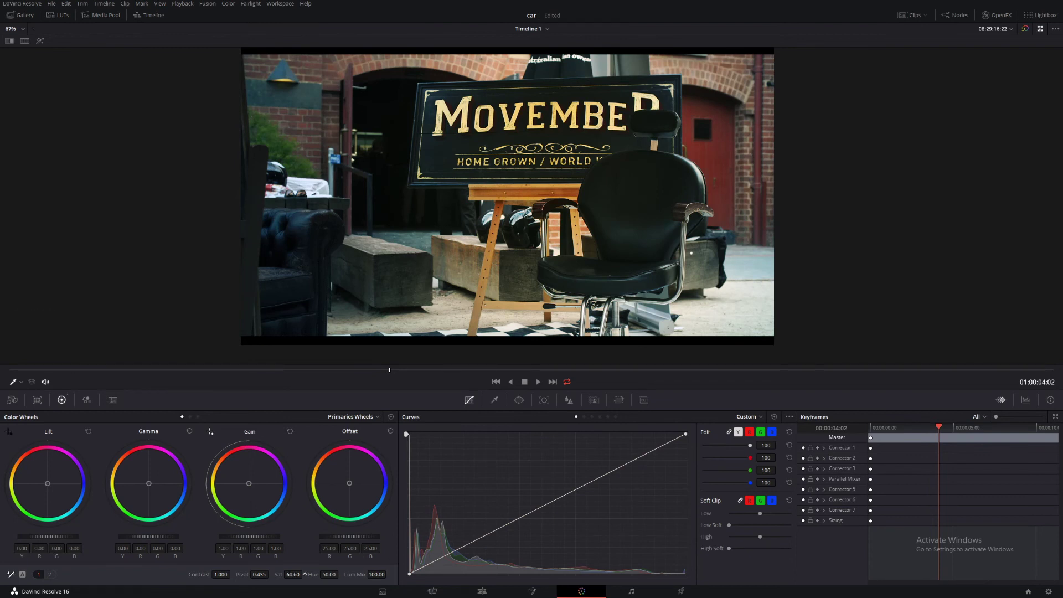
click(50, 575)
drag(112, 576, 137, 575)
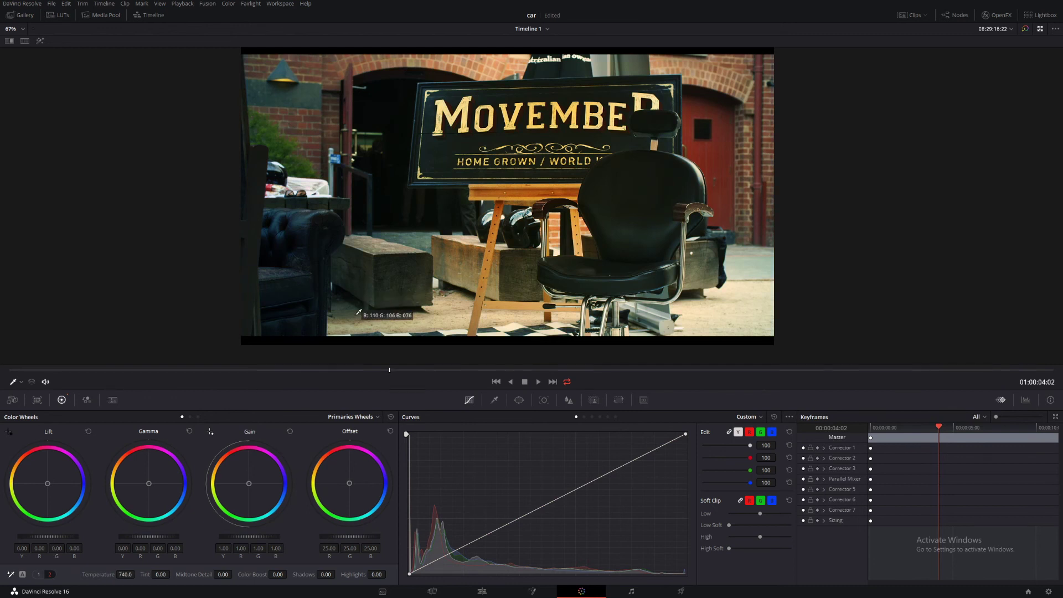
key(ctrl+f)
key(ctrl+f)
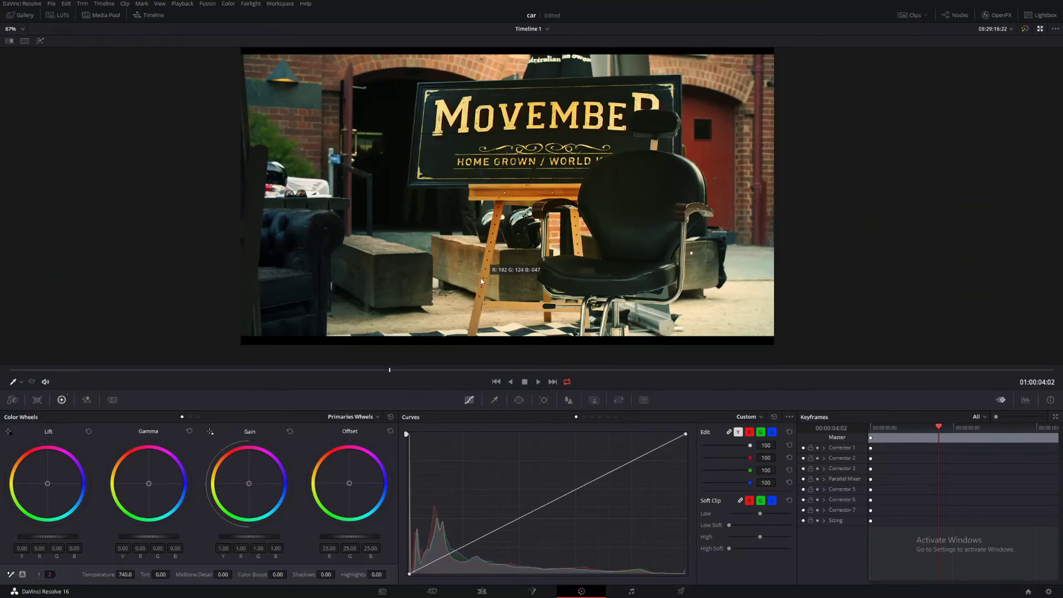
key(ctrl+f)
key(ctrl+f)
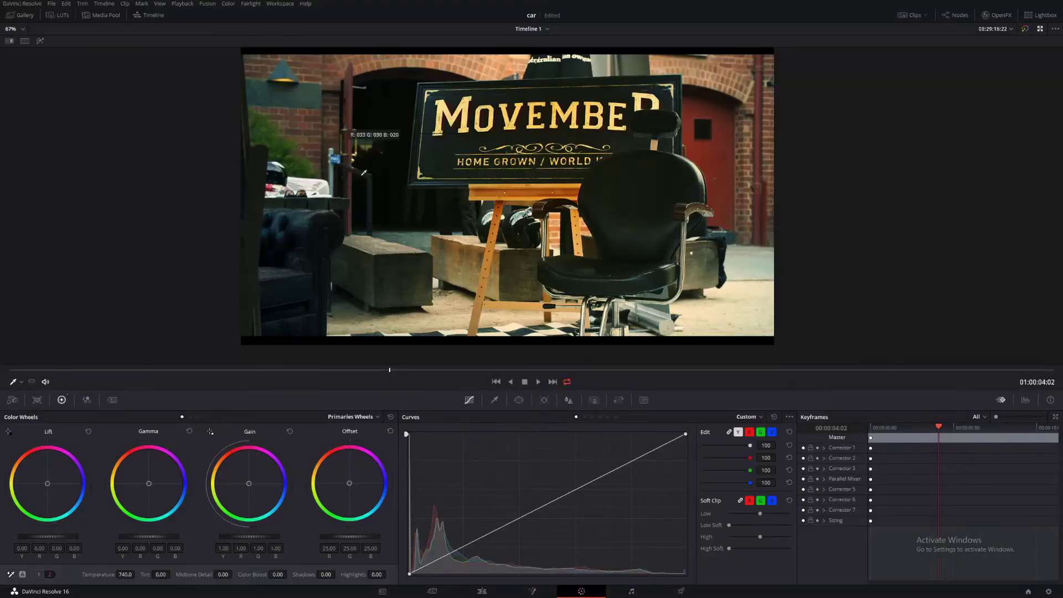
- On the cool vignette node, set the saturation to 51.60 and darken the gamma to -0.18
key(alt+f)
click(739, 182)
key(ctrl+f)
key(ctrl+f)
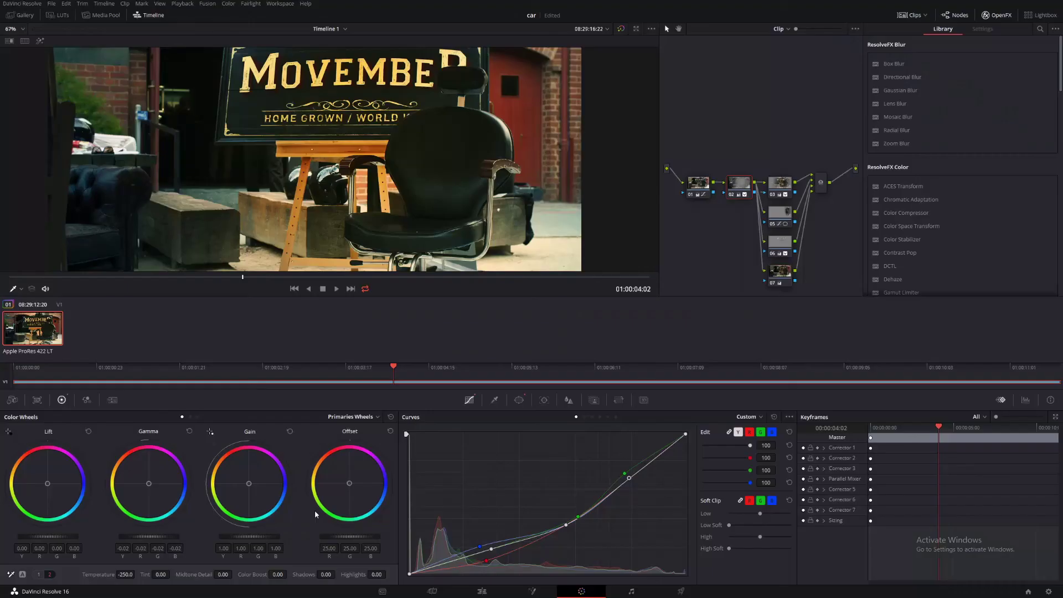
click(39, 575)
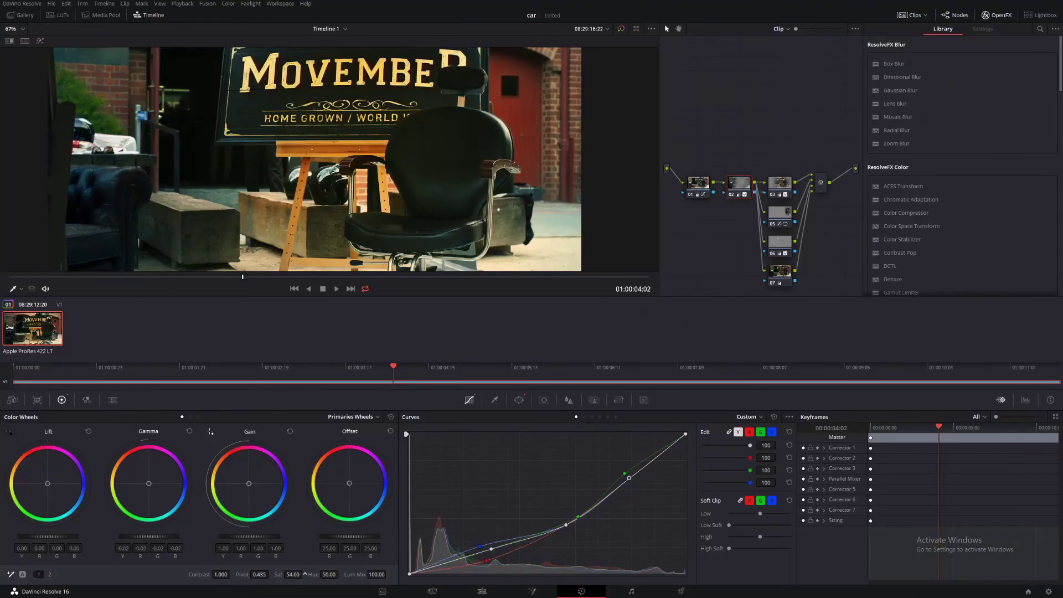
key(ctrl+f)
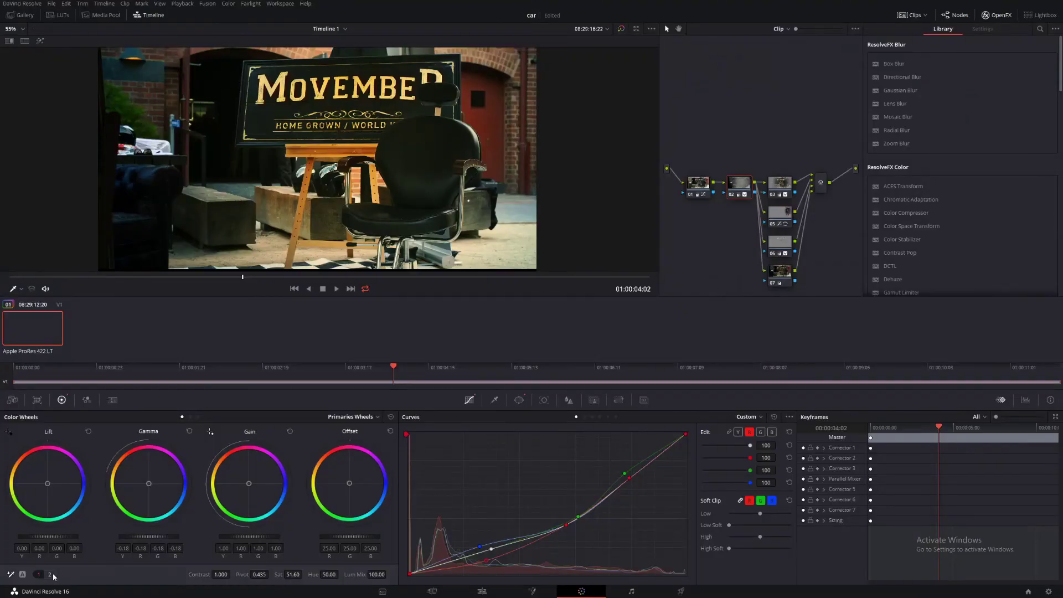
- On the warm centre node, reduce the saturation to 46.40, raise the gamma slightly, and review the image full screen
click(51, 575)
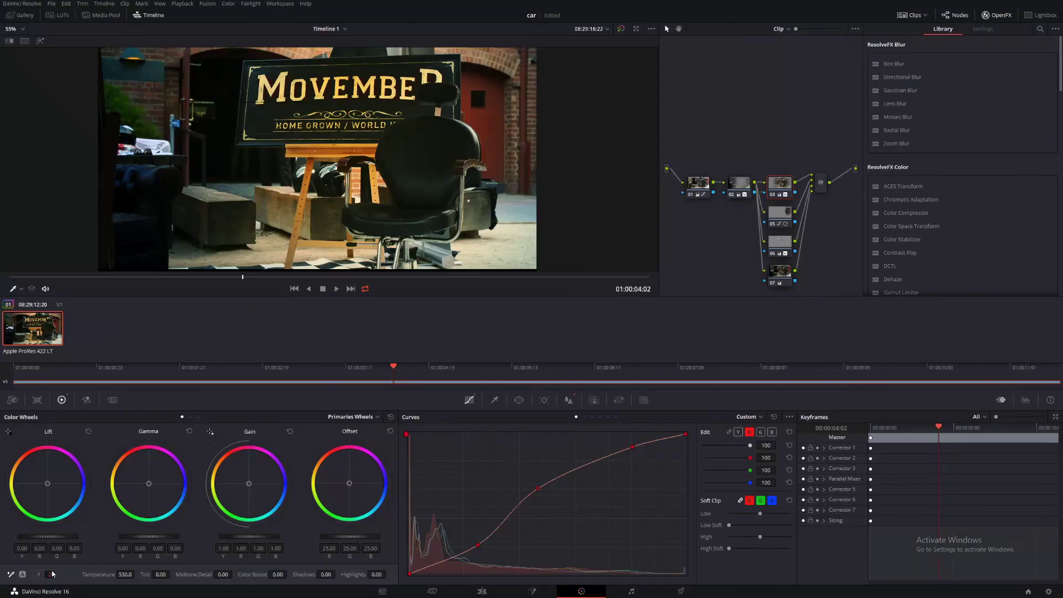
click(39, 575)
drag(293, 574, 287, 574)
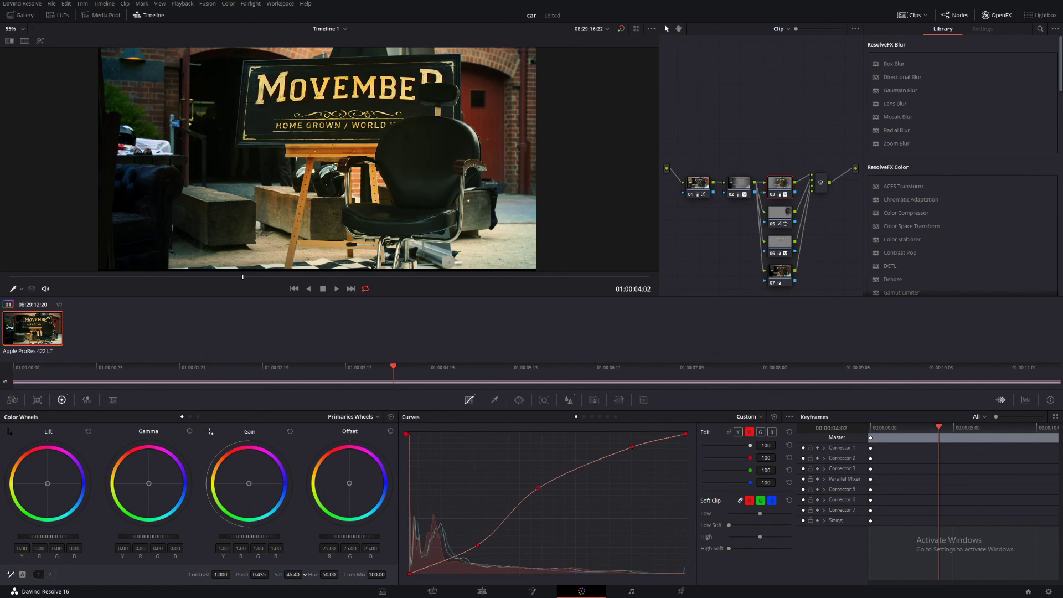
drag(151, 537, 158, 537)
key(ctrl+f)
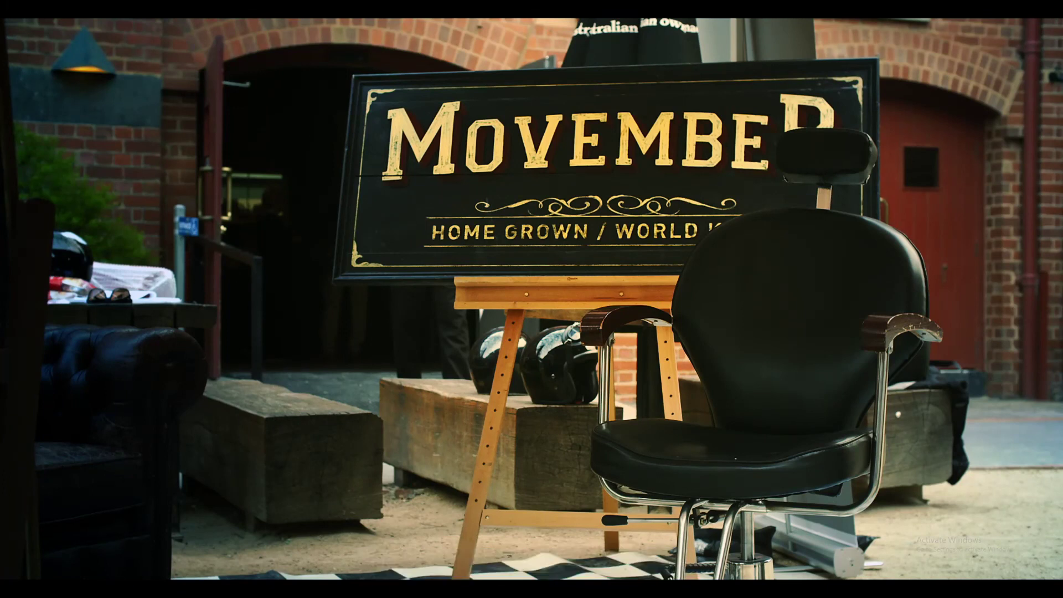